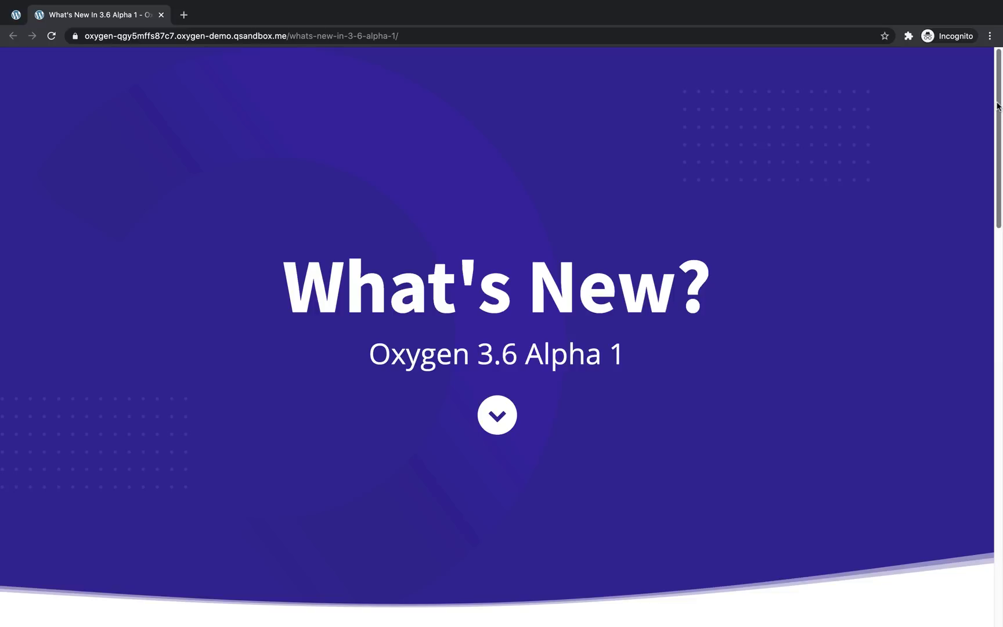
# Scroll the live What's New page down to the REM units and Custom units sections
pyautogui.moveTo(998, 107); pyautogui.dragTo(991, 288)
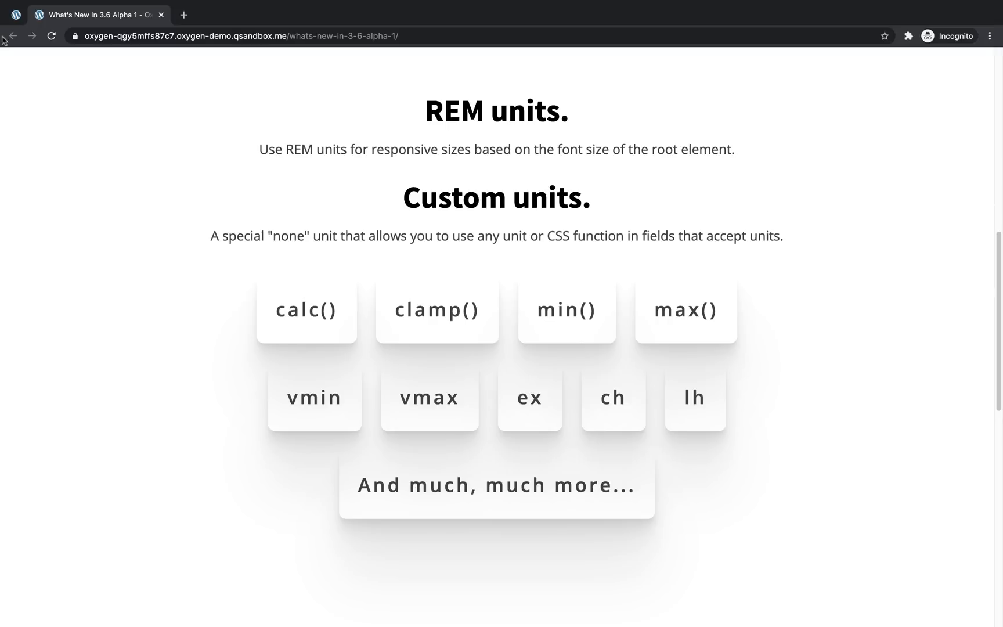
# Back in the builder, add a custom 'html' selector from Manage > Selectors
pyautogui.click(11, 20)
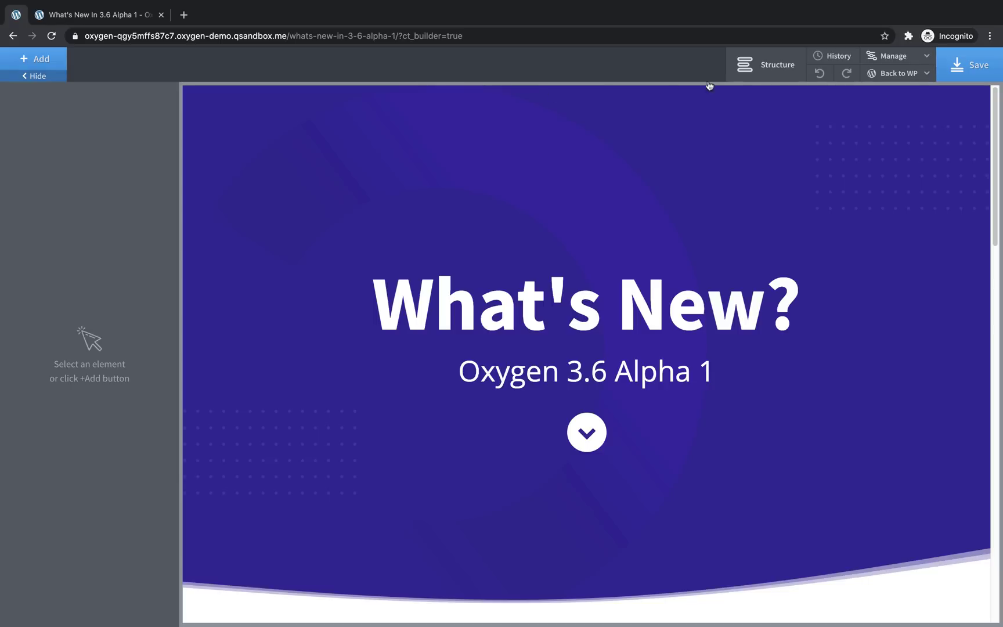
pyautogui.click(893, 63)
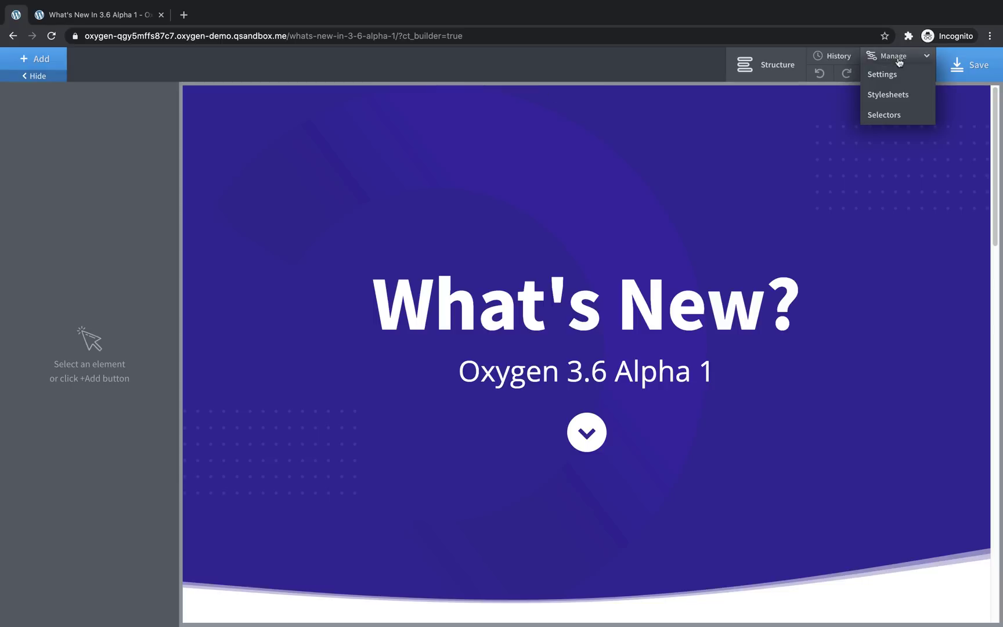
pyautogui.click(887, 113)
pyautogui.click(876, 124)
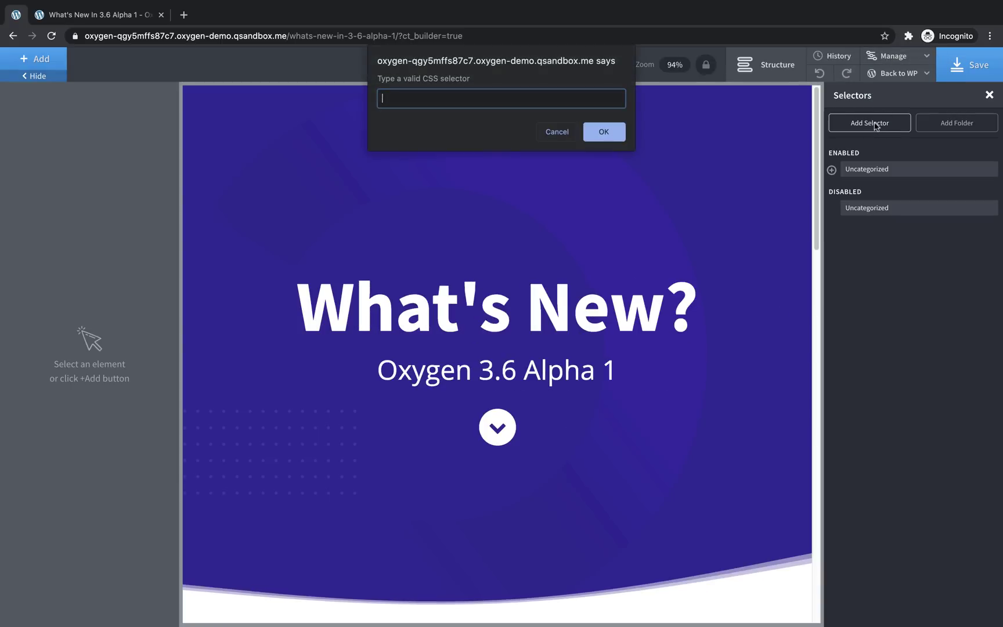
pyautogui.write('html')
pyautogui.click(604, 132)
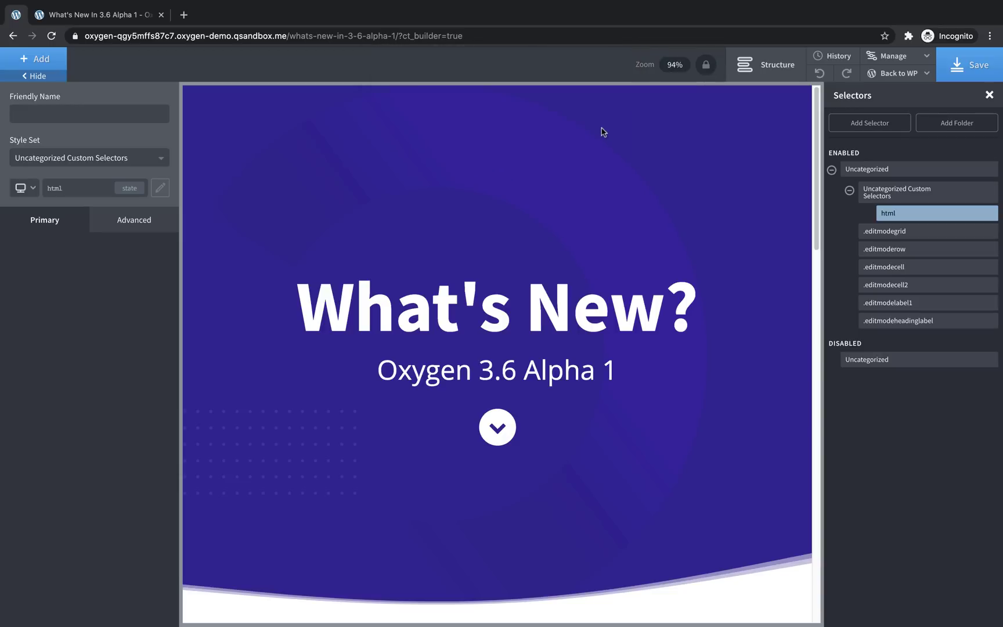
# Set the html selector's Advanced > Typography font size to 16
pyautogui.click(145, 220)
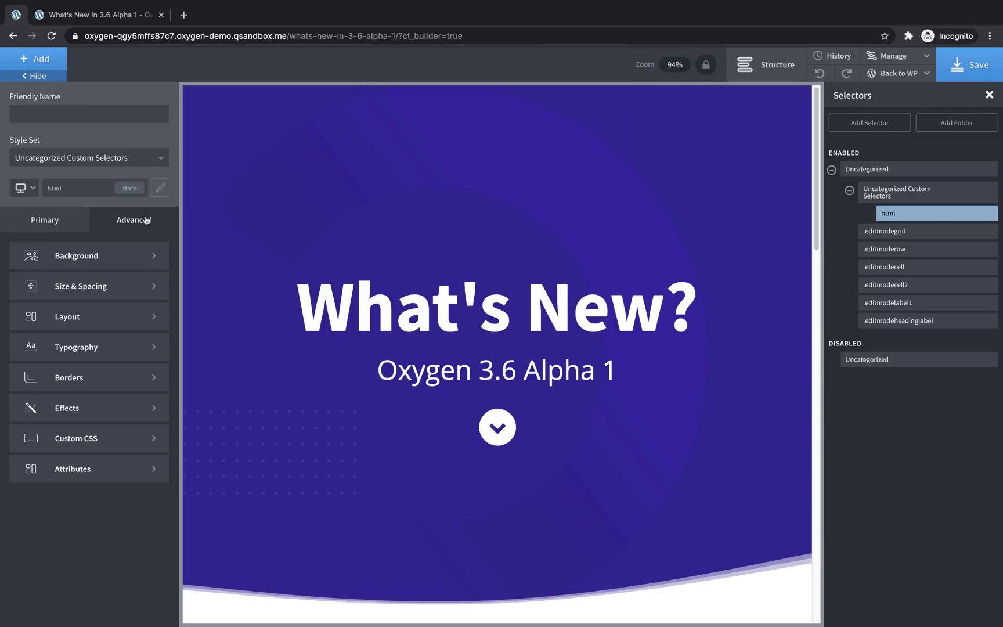
pyautogui.click(106, 341)
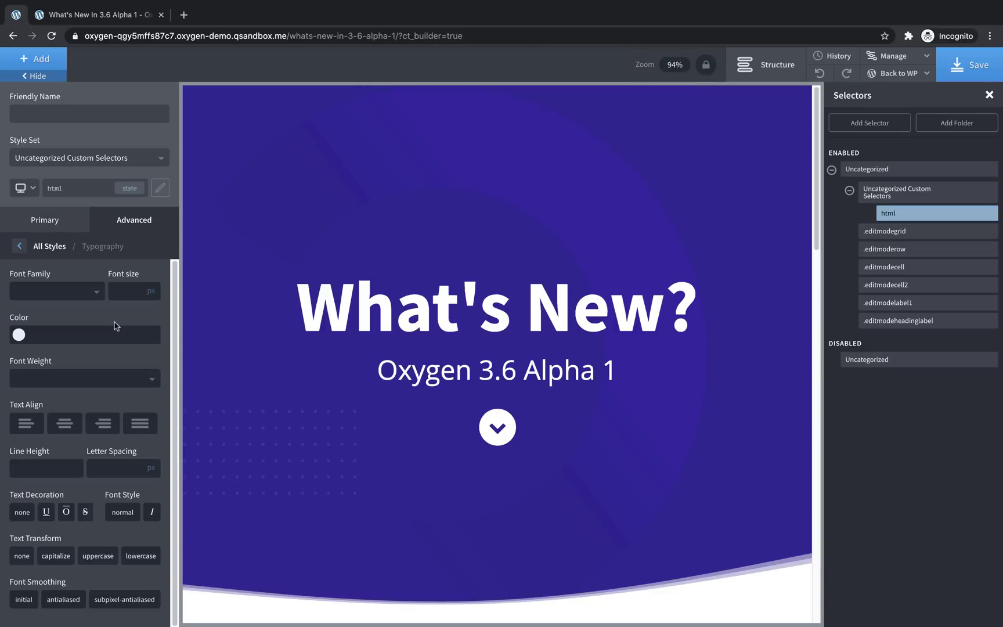
pyautogui.click(124, 287)
pyautogui.write('16')
# Select the What's New? heading and switch its font size unit from px to rem
pyautogui.click(420, 300)
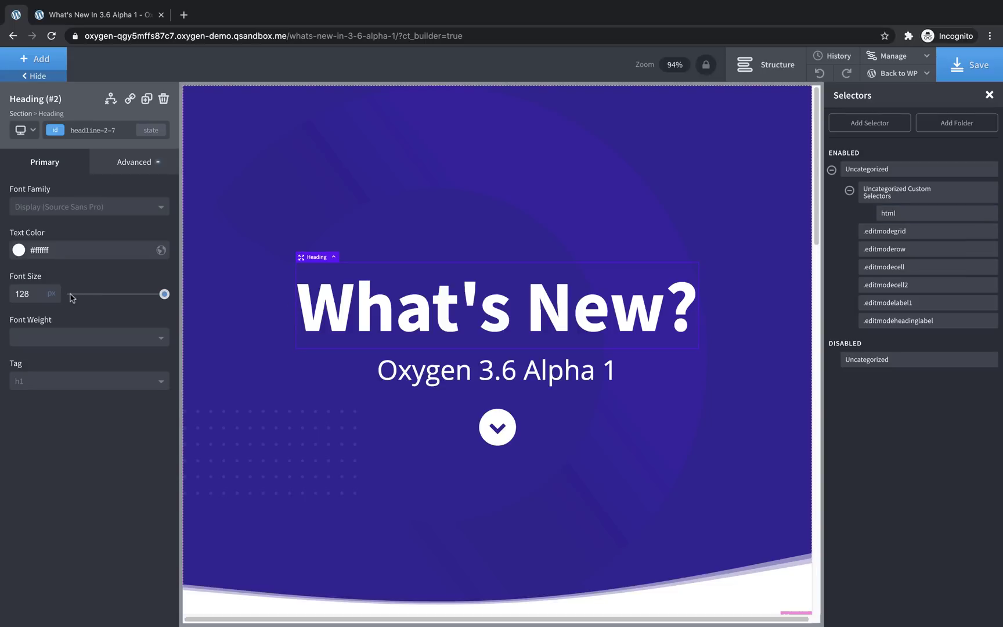
pyautogui.moveTo(53, 293)
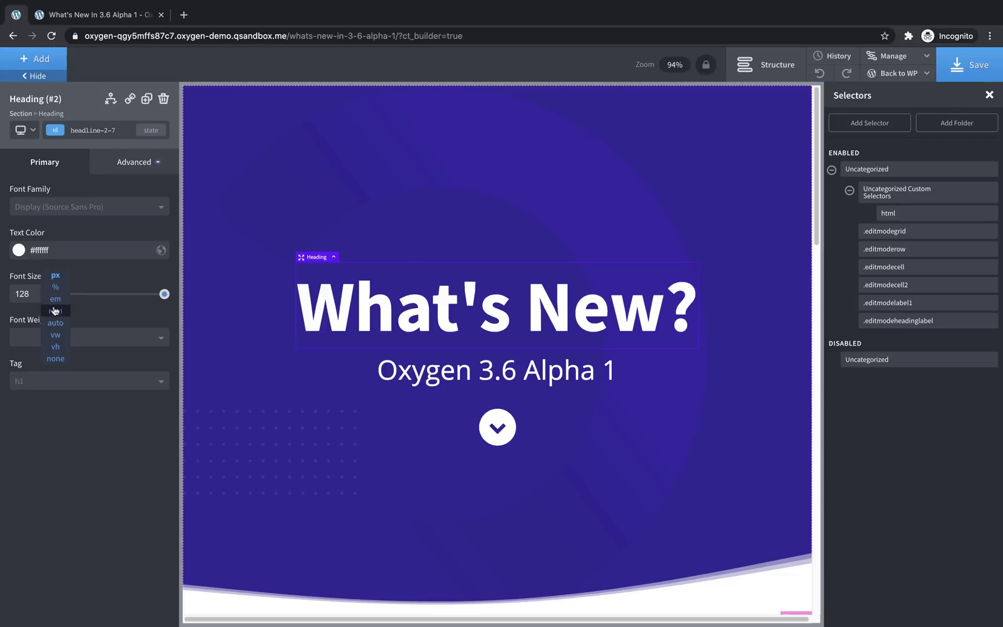
pyautogui.click(54, 312)
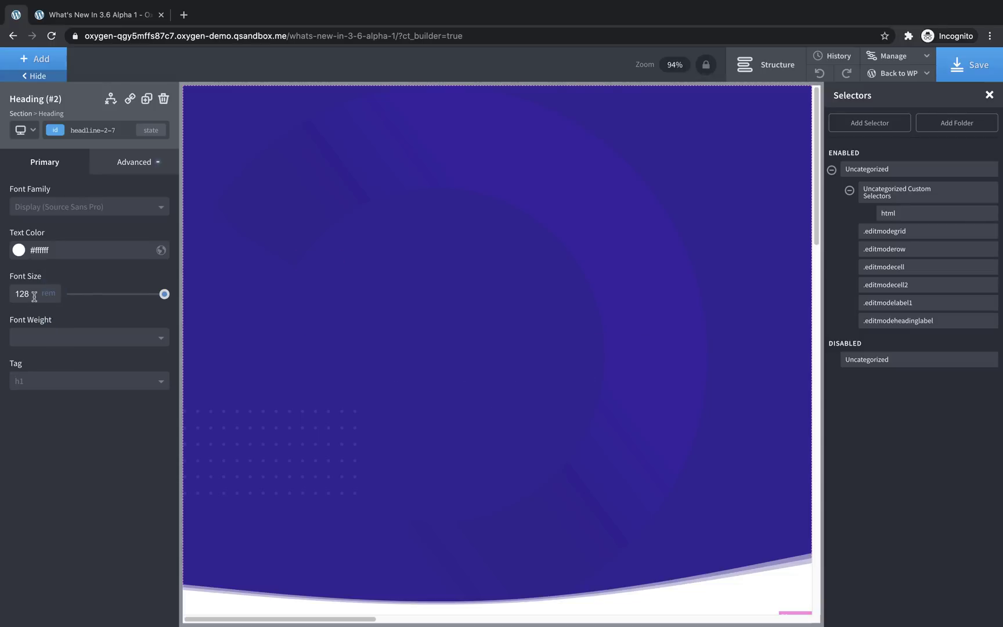
# Try heading font sizes of 1 to 4 rem, then settle on 10 rem
pyautogui.doubleClick(35, 296)
pyautogui.write('1')
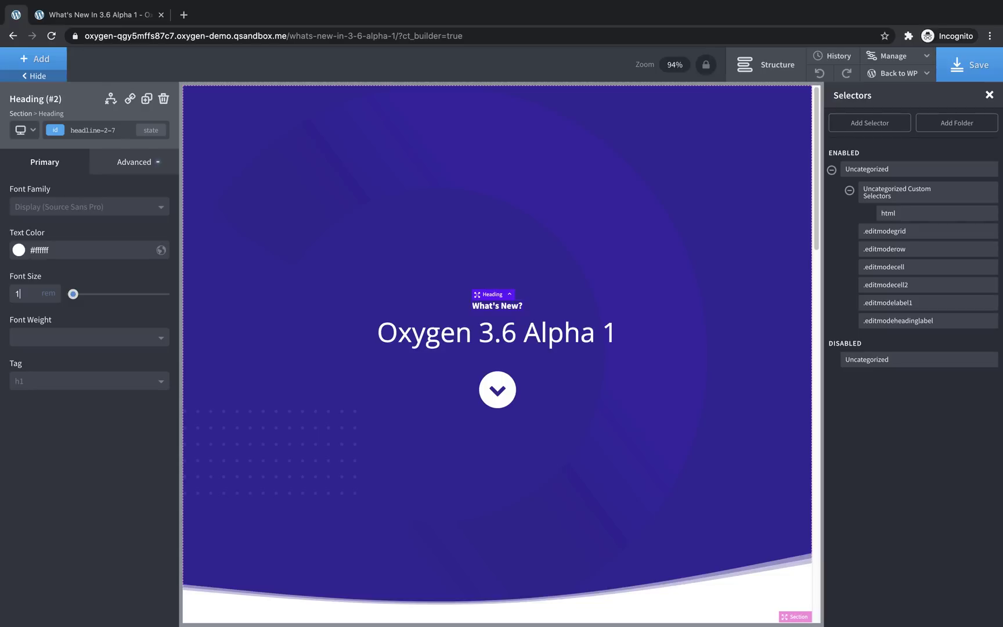
pyautogui.press('BackSpace')
pyautogui.write('2')
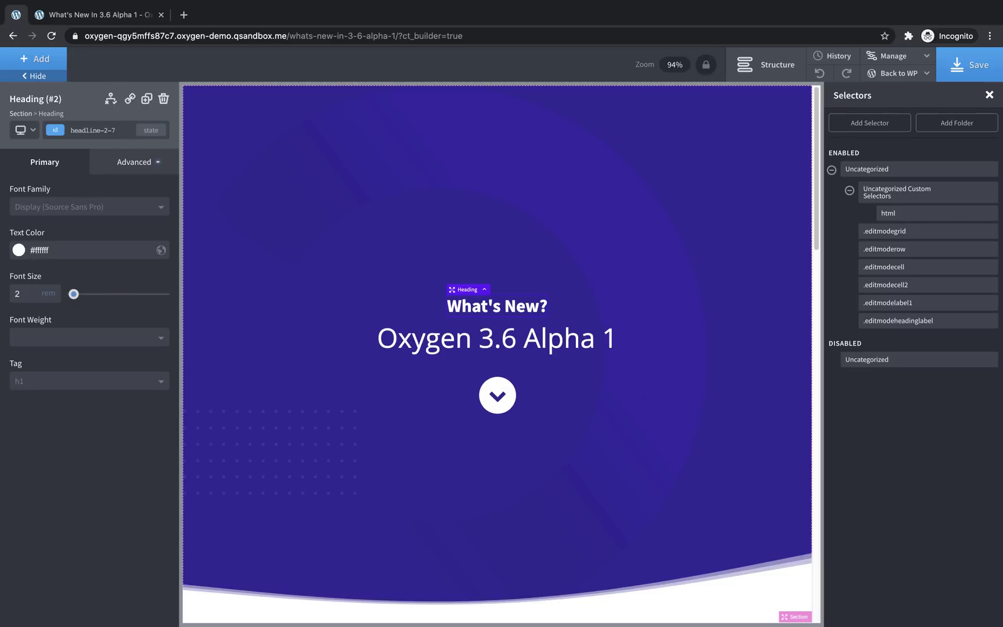
pyautogui.press('BackSpace')
pyautogui.write('3')
pyautogui.press('BackSpace')
pyautogui.write('4')
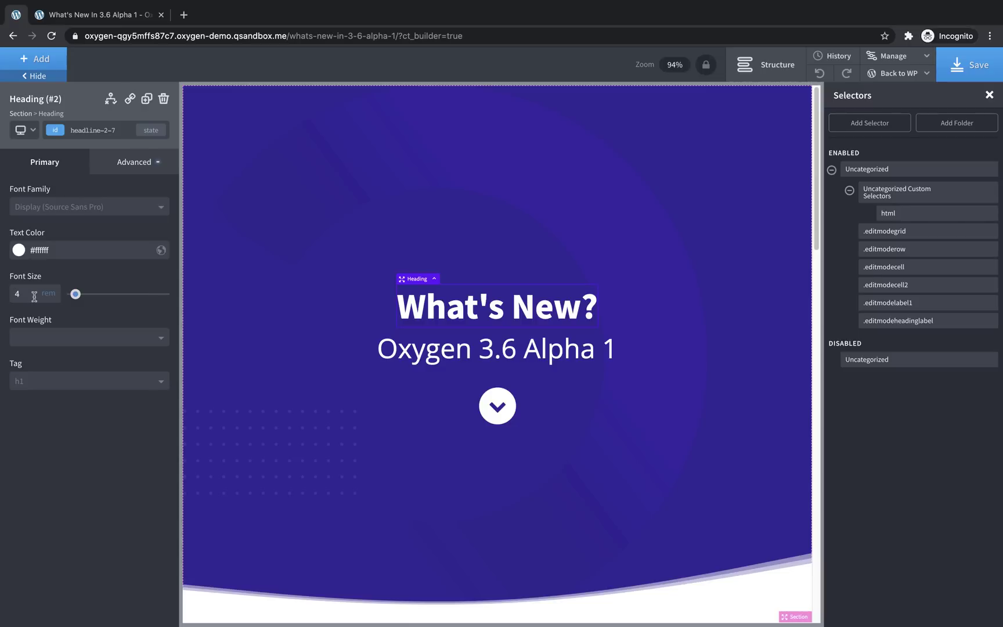
pyautogui.doubleClick(33, 295)
pyautogui.write('10')
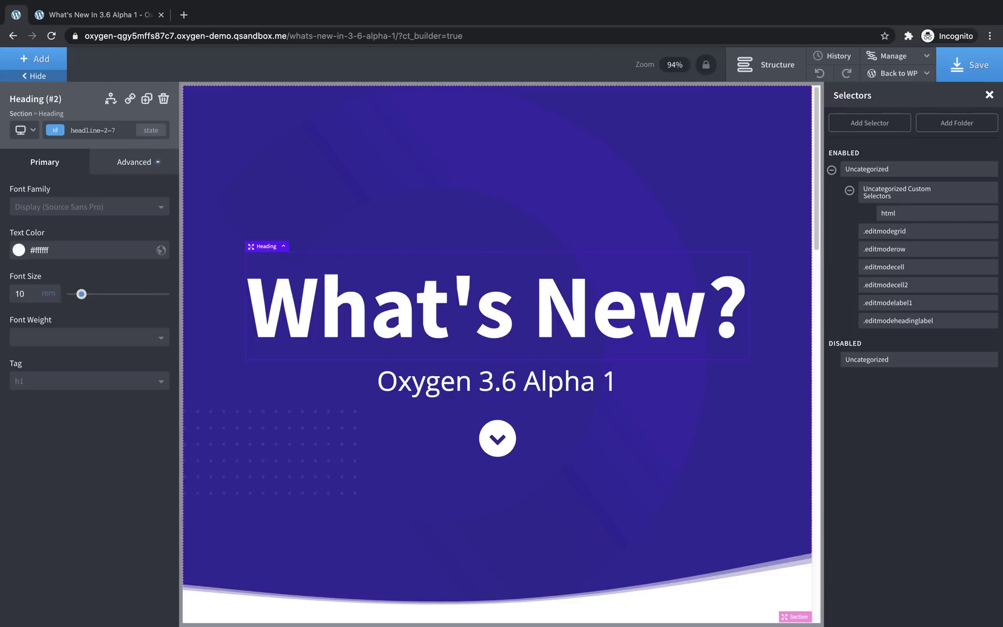
# Give the html selector an 8 px font size below 992px and save the page
pyautogui.click(913, 213)
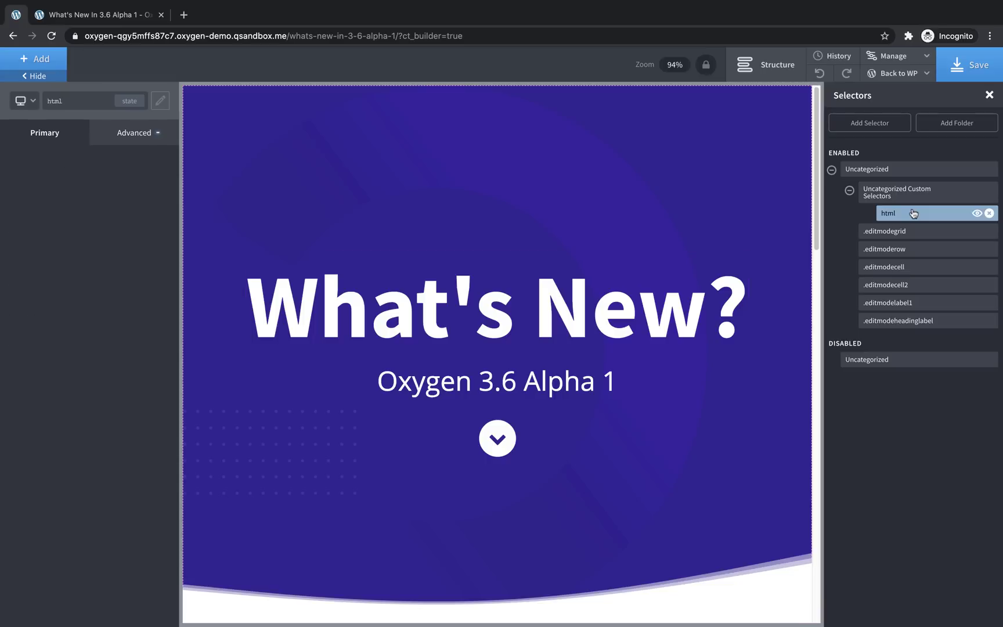
pyautogui.click(25, 103)
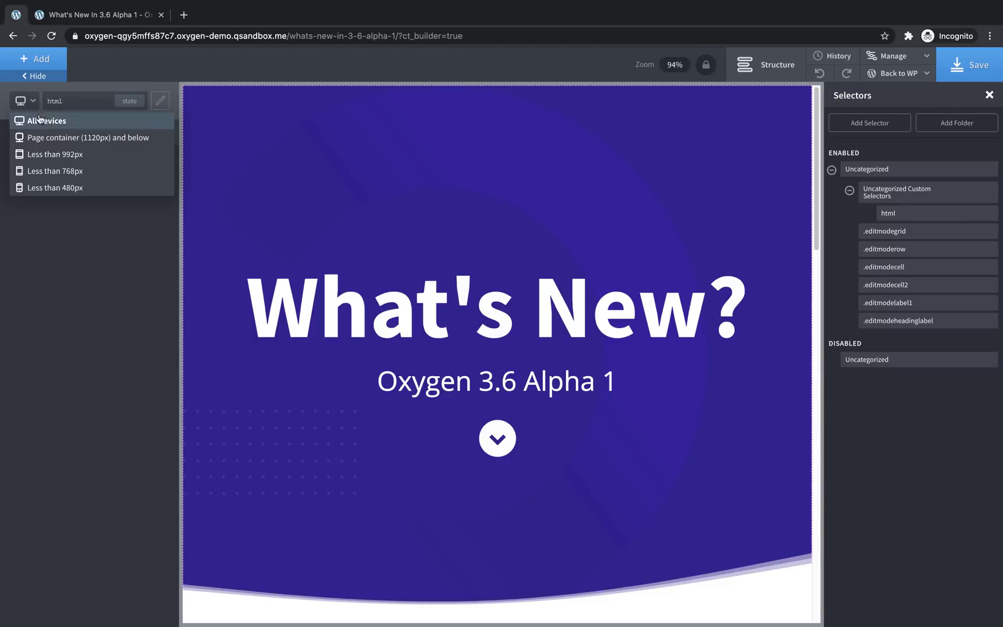
pyautogui.click(47, 155)
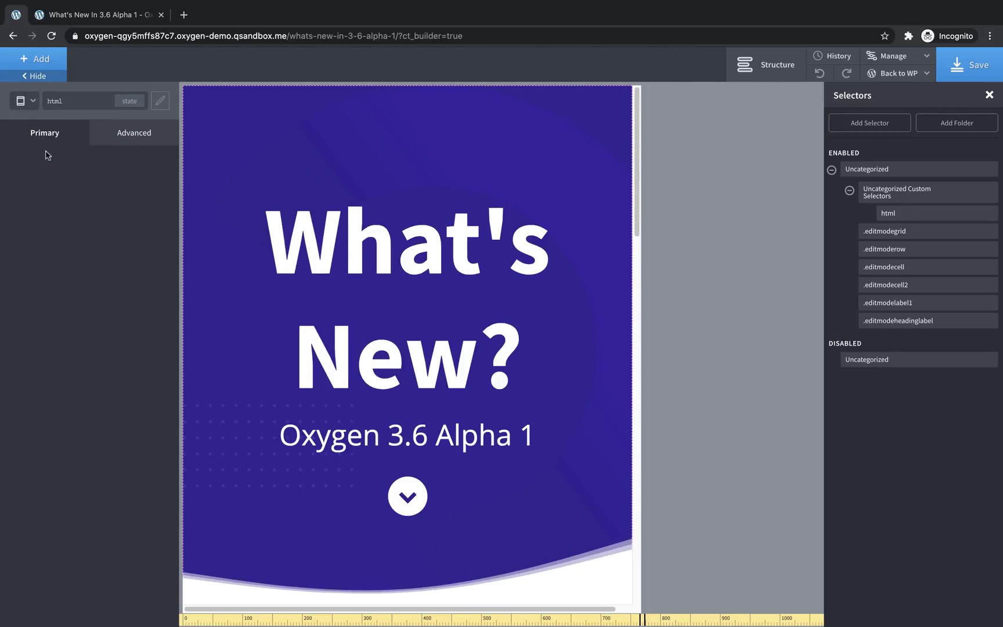
pyautogui.click(128, 137)
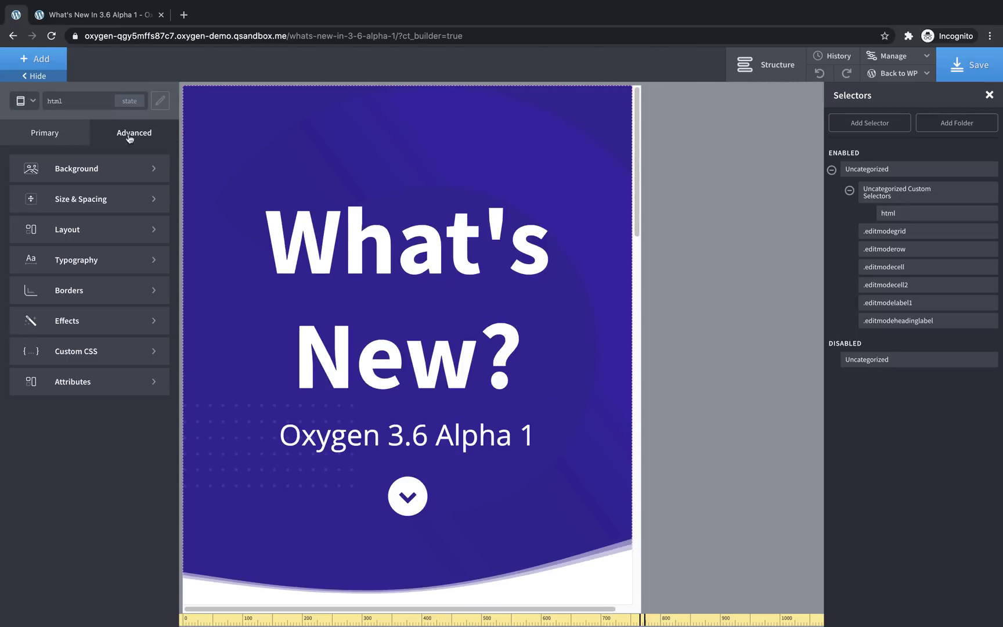
pyautogui.click(86, 256)
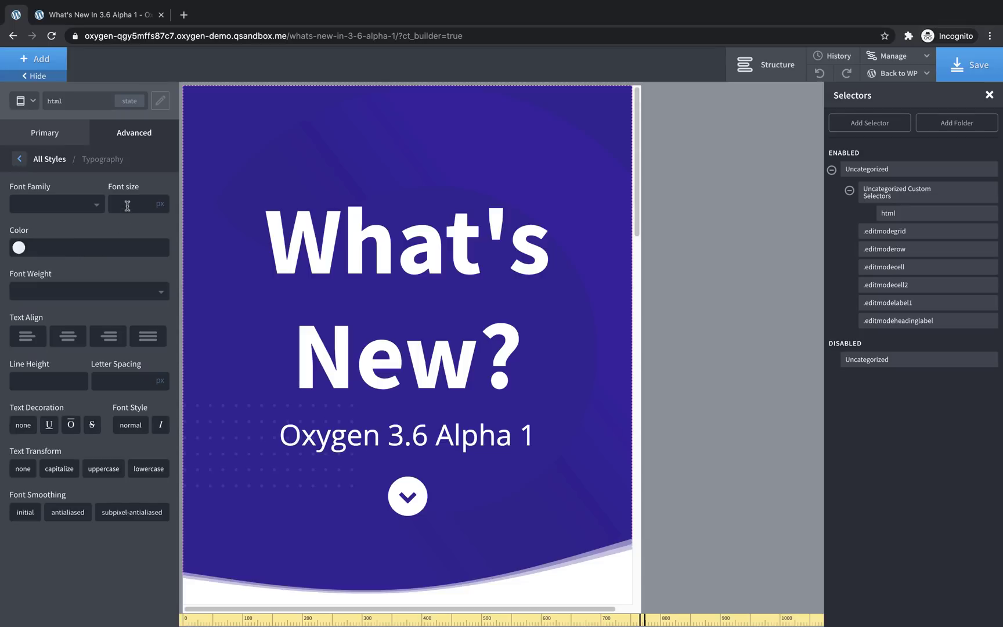
pyautogui.write('8')
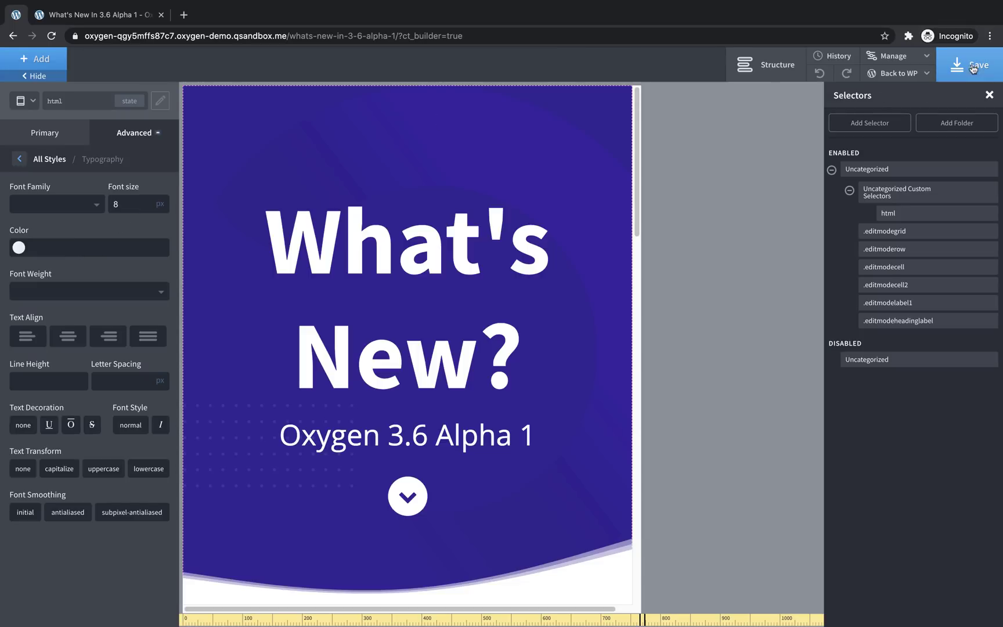
pyautogui.click(973, 66)
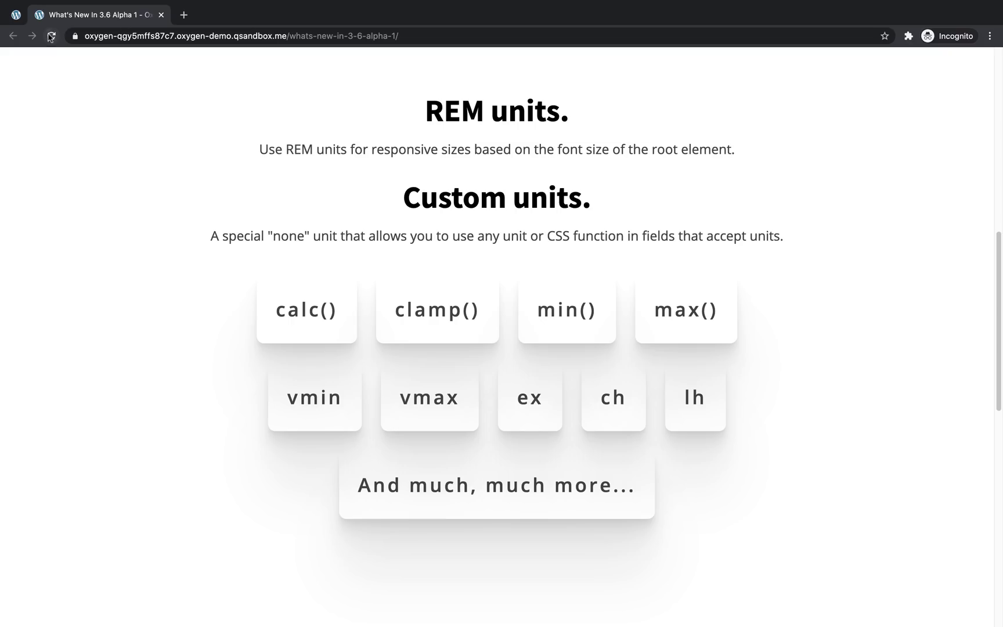
# Reload the live page to see the larger heading and open the developer tools
pyautogui.click(51, 35)
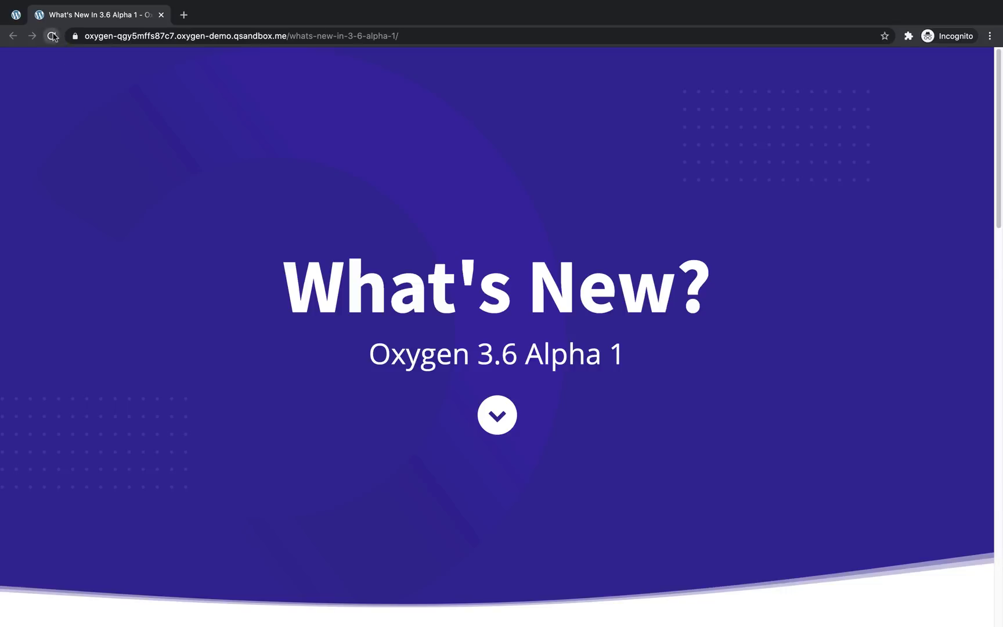
pyautogui.click(51, 35)
pyautogui.rightClick(949, 413)
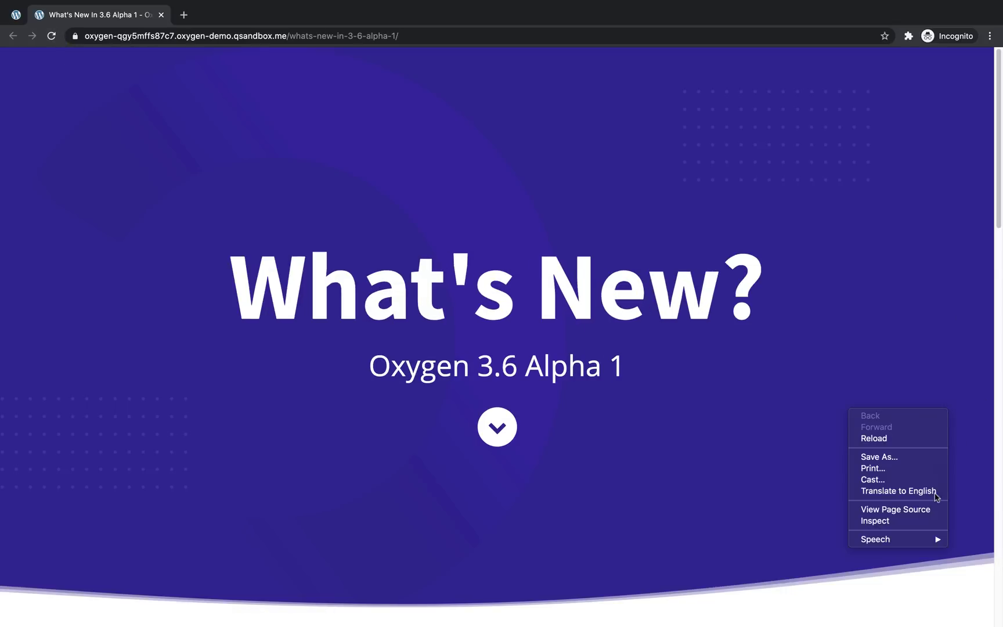
pyautogui.click(909, 523)
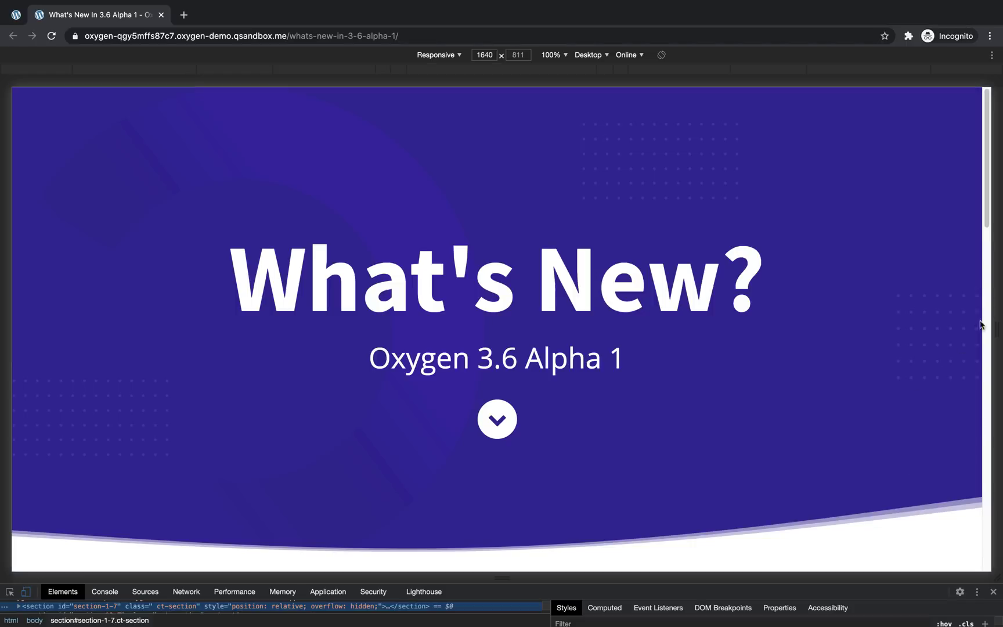
# Narrow the responsive preview to test scaling, widen it back to 1640, and close DevTools
pyautogui.moveTo(994, 308); pyautogui.dragTo(792, 357)
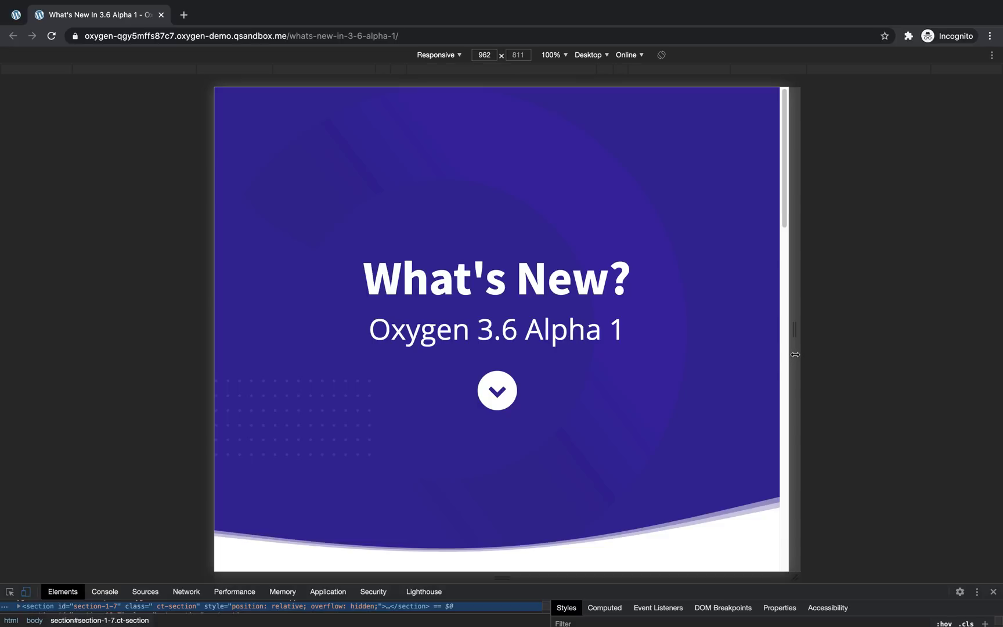
pyautogui.moveTo(794, 352); pyautogui.dragTo(996, 354)
pyautogui.click(993, 592)
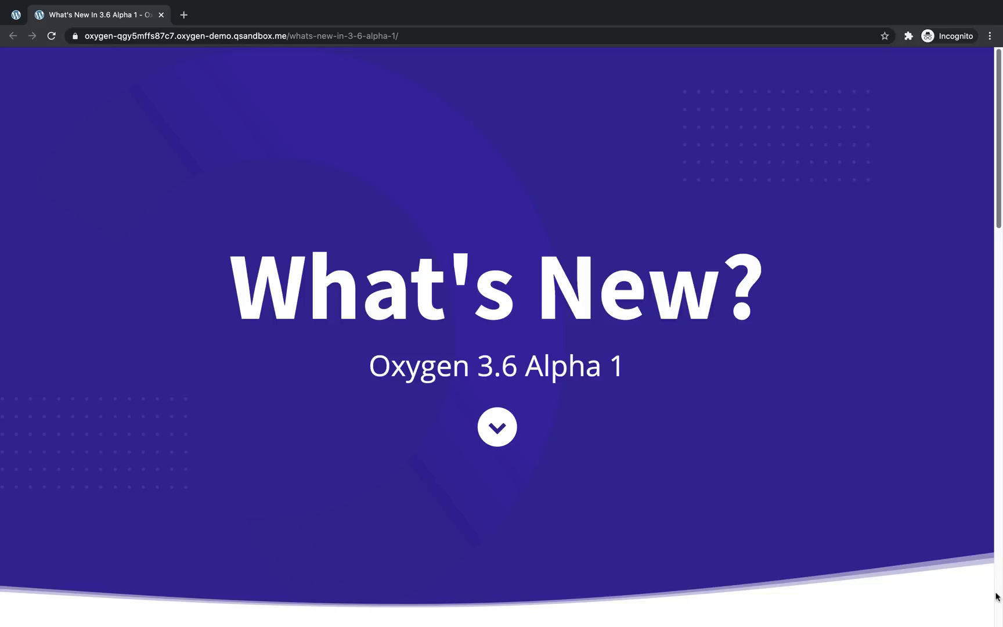
# Scroll down to the REM units and Custom units sections listing calc(), clamp(), min() and max()
pyautogui.scroll(-8, 997, 596)
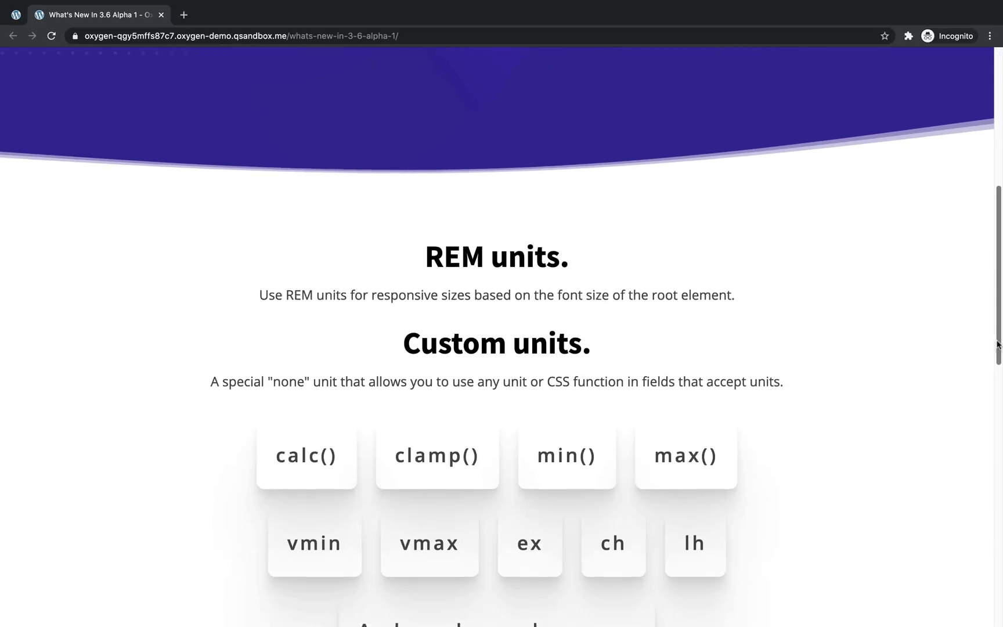
pyautogui.moveTo(997, 347); pyautogui.dragTo(994, 388)
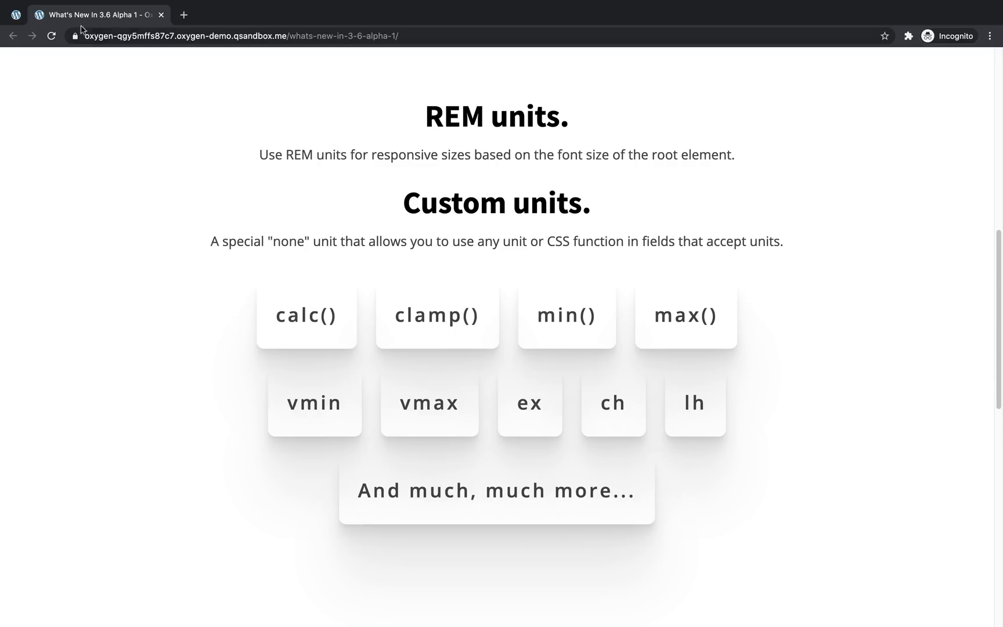
# In the builder, select the What's New? heading and target All devices
pyautogui.click(14, 18)
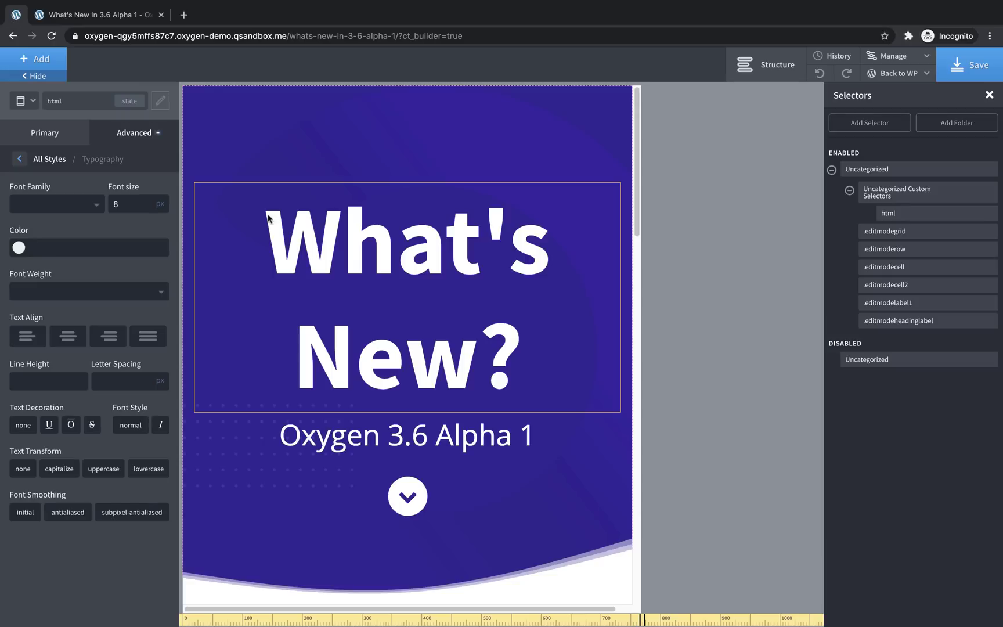
pyautogui.click(334, 237)
pyautogui.click(26, 131)
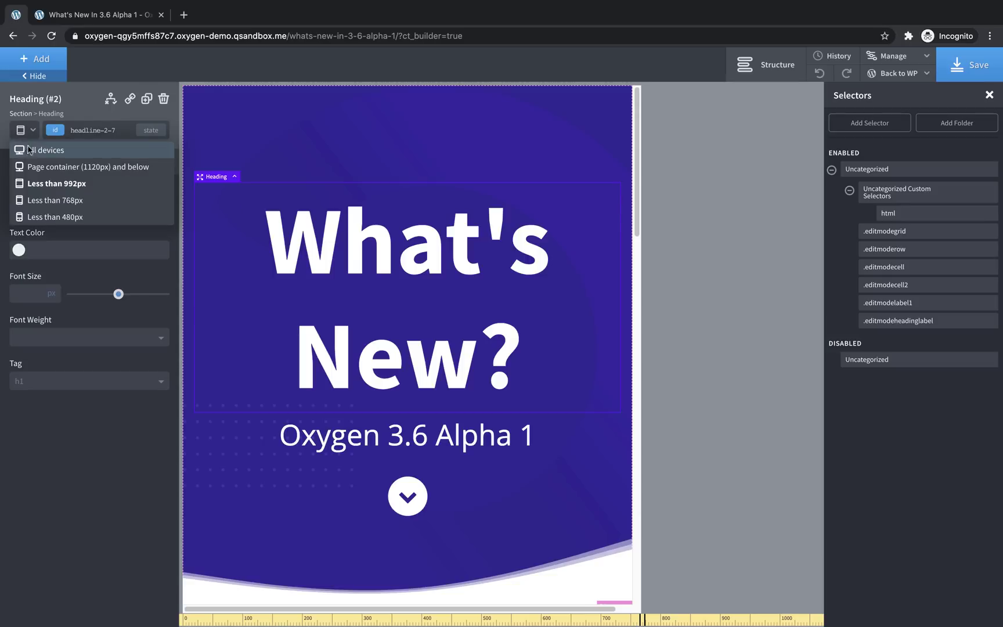
pyautogui.click(23, 149)
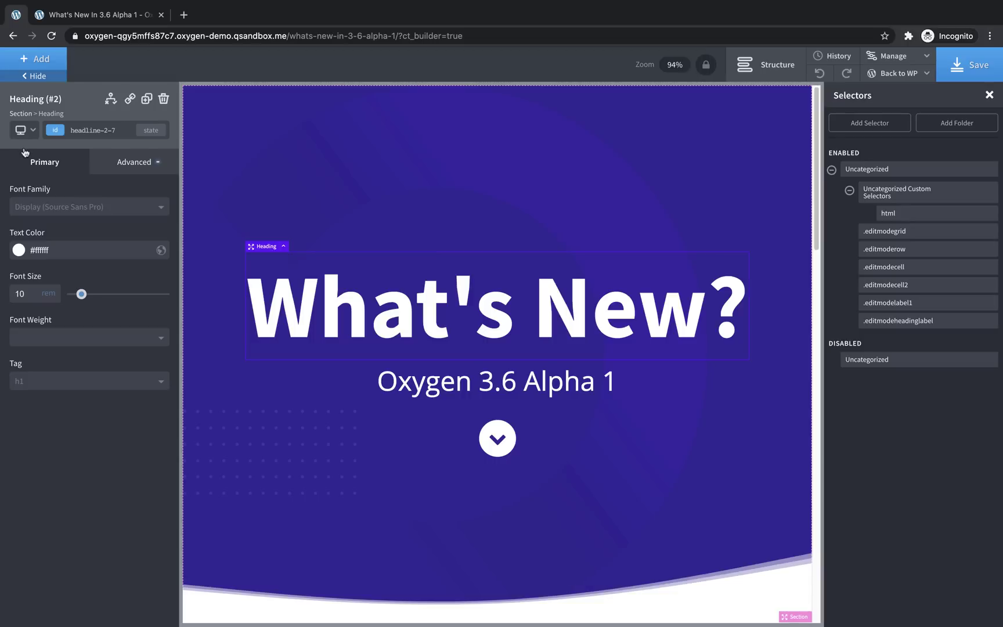
# Change the font size unit and enter clamp(22px, 9vw, 128px) as the heading's size
pyautogui.click(51, 294)
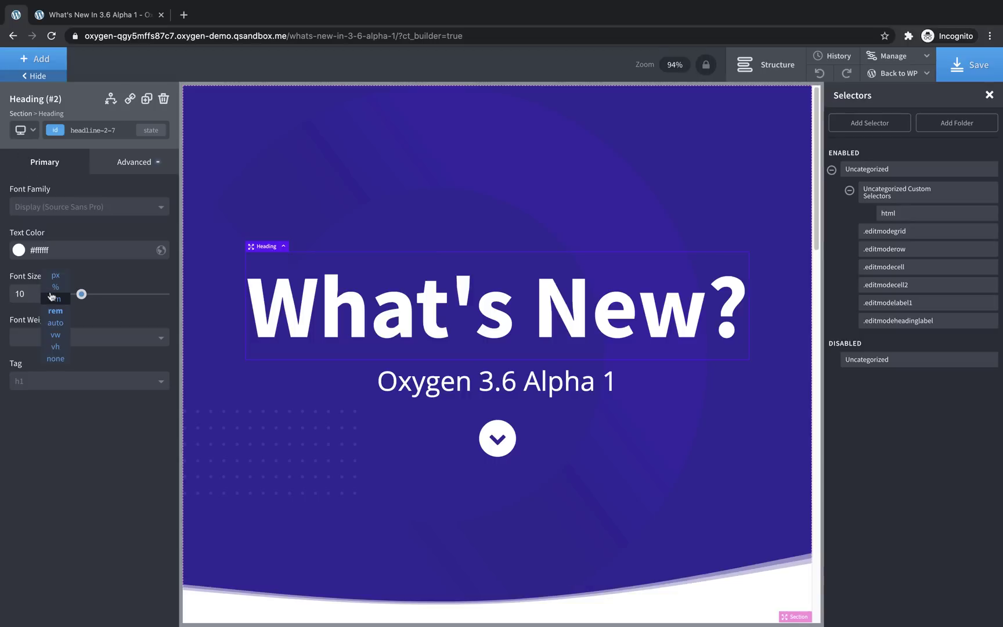
pyautogui.click(56, 358)
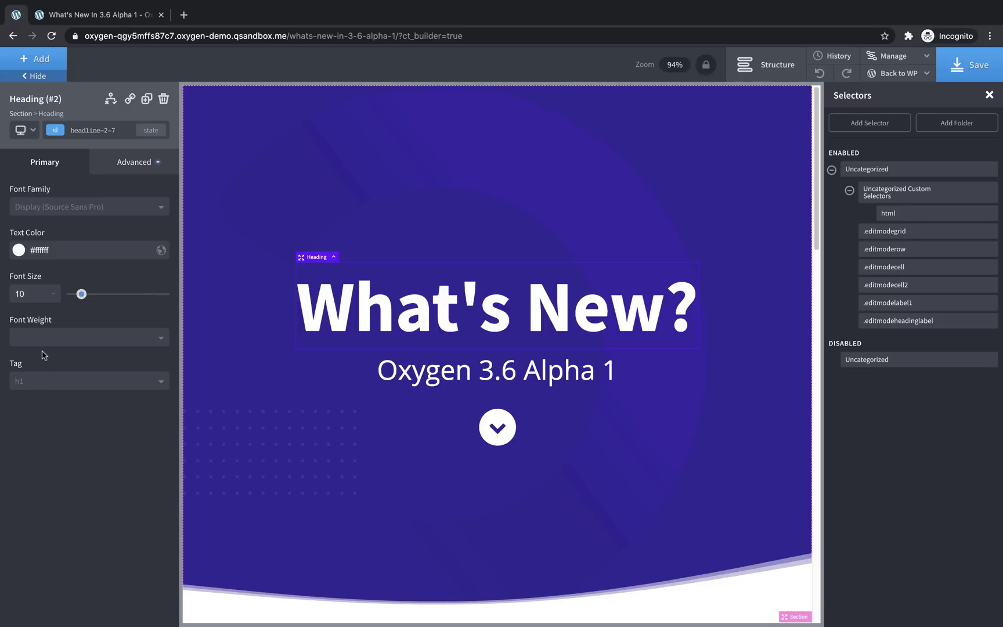
pyautogui.doubleClick(36, 298)
pyautogui.write('clamp(')
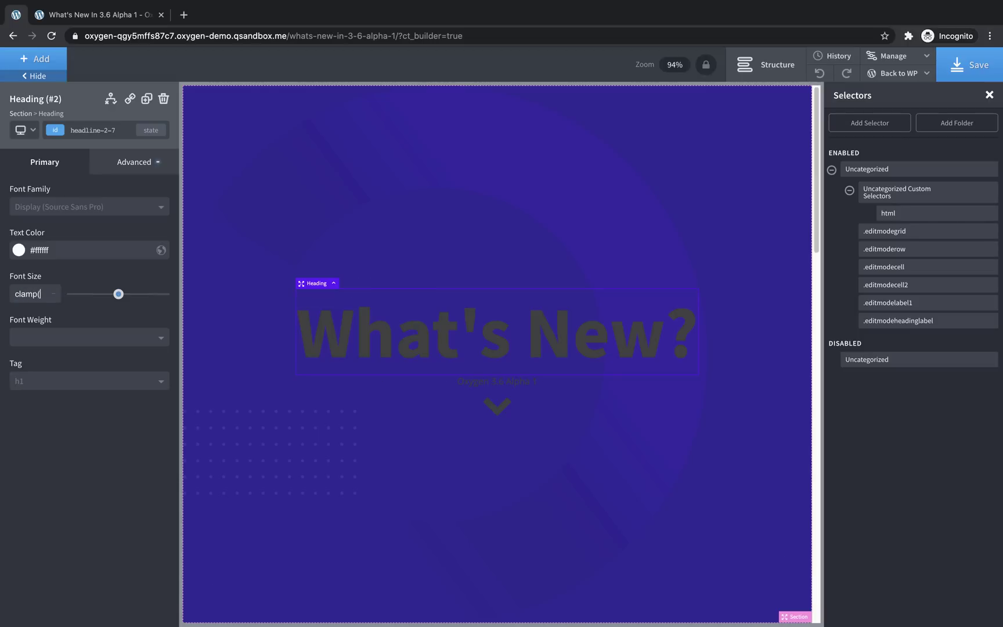
pyautogui.write('22px,')
pyautogui.write(' 9vw')
pyautogui.write(', ')
pyautogui.write('128')
pyautogui.write('px)')
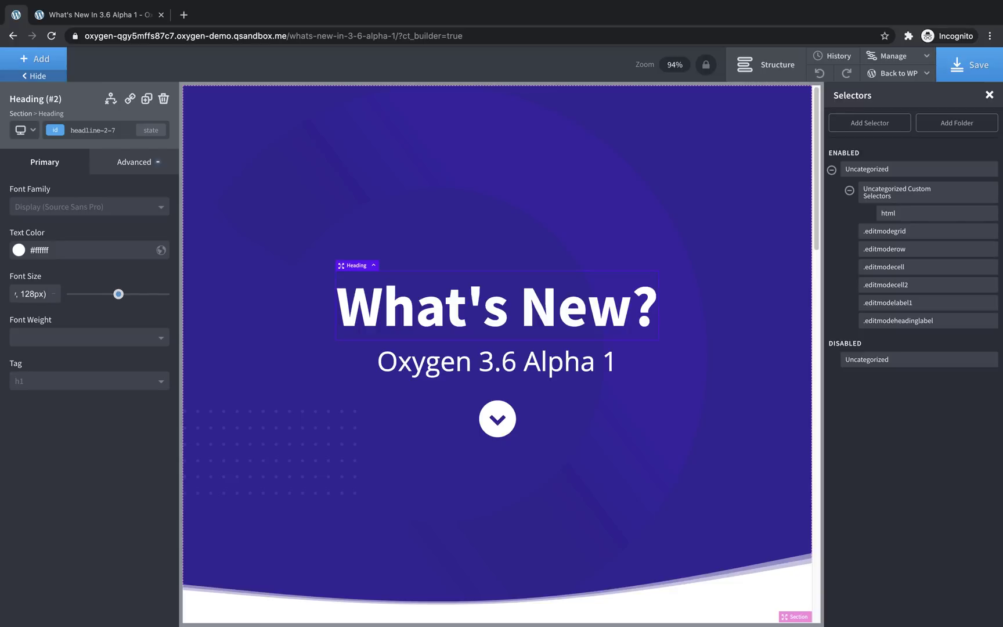
# Save the heading change and reload the live front-end page
pyautogui.click(969, 64)
pyautogui.hotkey('alt', 'Left')
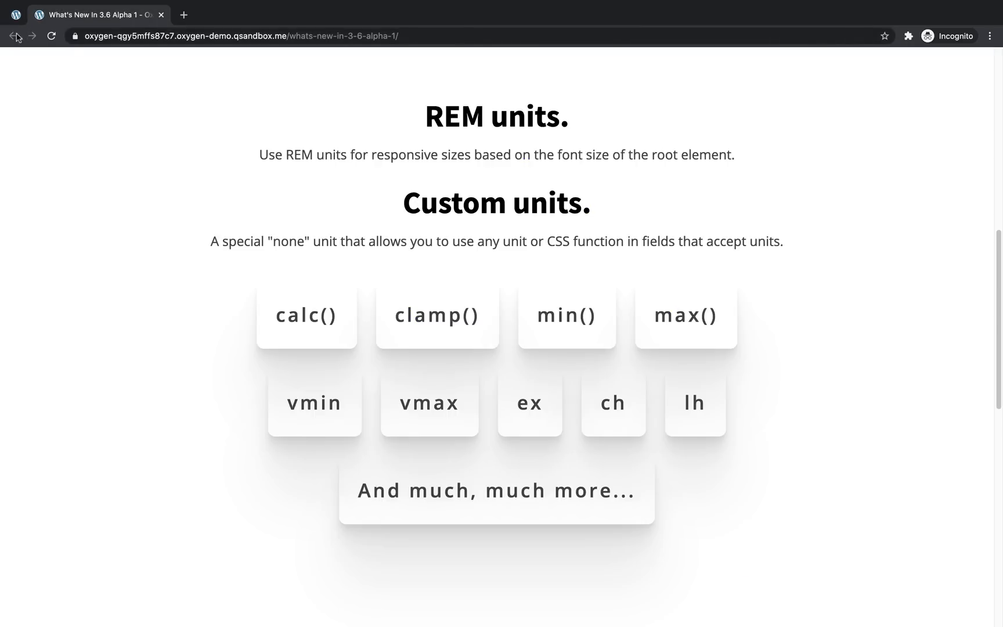
pyautogui.scroll(10, 87, 84)
pyautogui.click(51, 36)
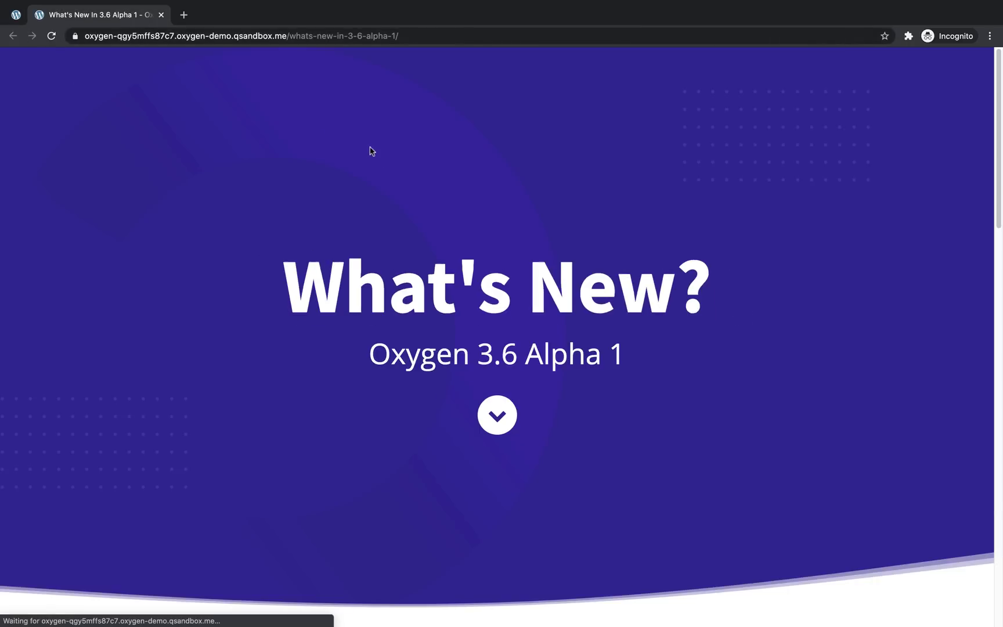
# Inspect the page and resize the responsive preview narrower, then back to desktop width
pyautogui.rightClick(867, 429)
pyautogui.click(897, 539)
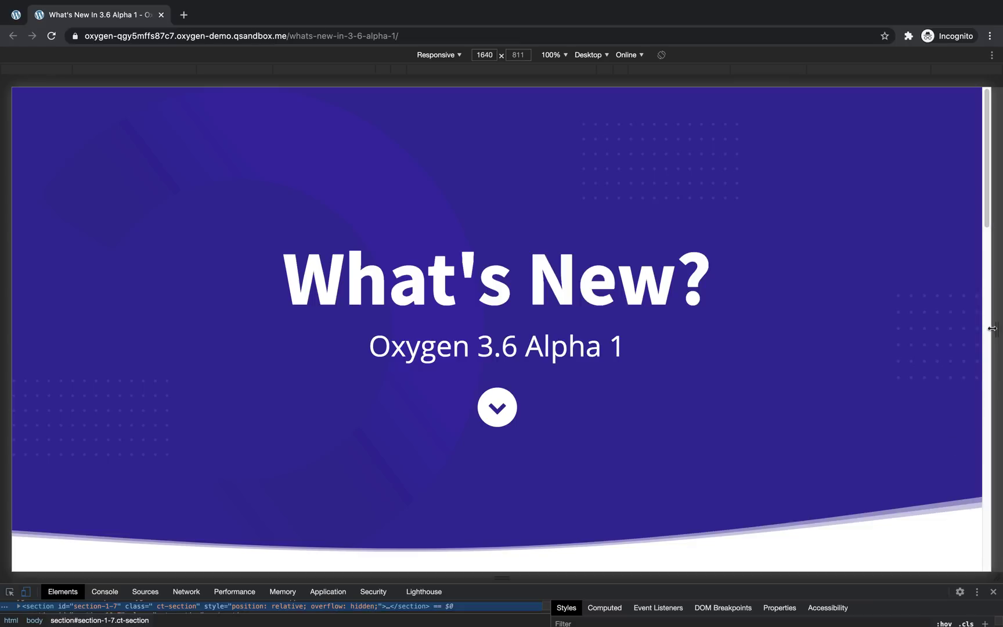
pyautogui.moveTo(992, 327); pyautogui.dragTo(609, 418)
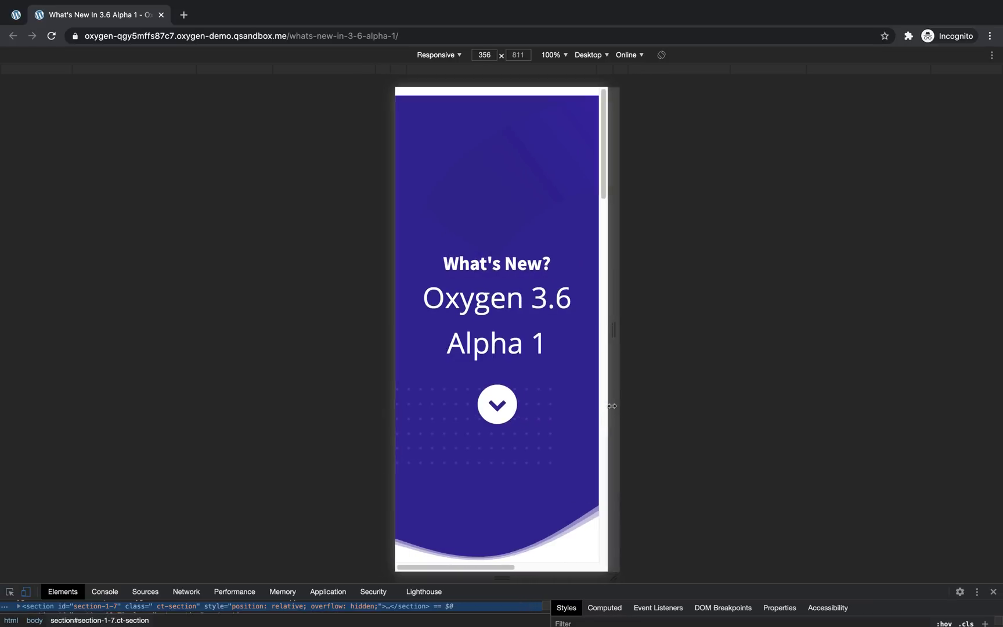
pyautogui.moveTo(615, 339); pyautogui.dragTo(999, 325)
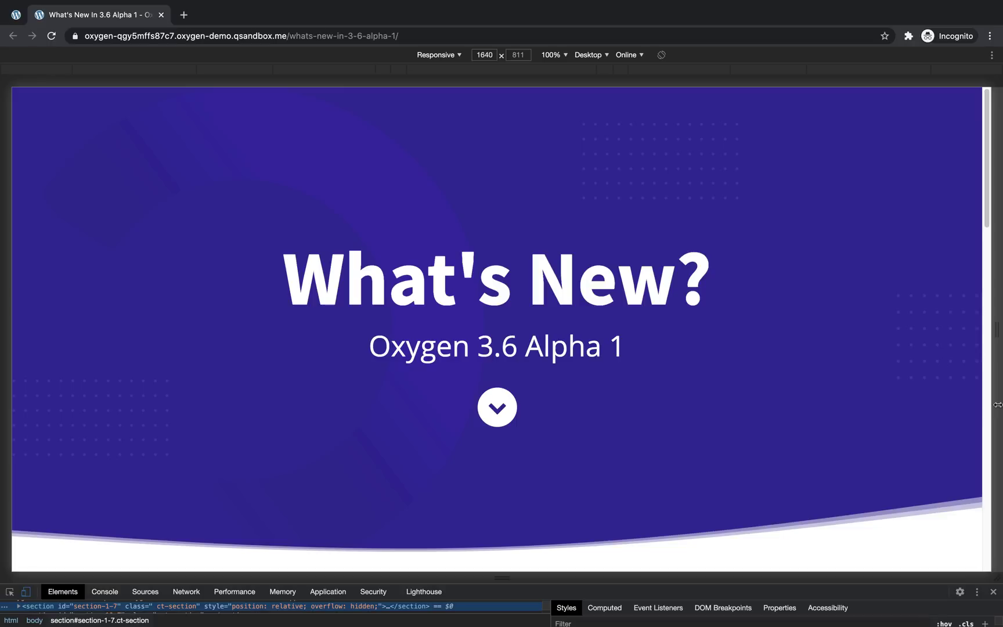
# Close DevTools and scroll down to the REM units and Custom units sections
pyautogui.click(993, 591)
pyautogui.moveTo(1000, 222); pyautogui.dragTo(999, 394)
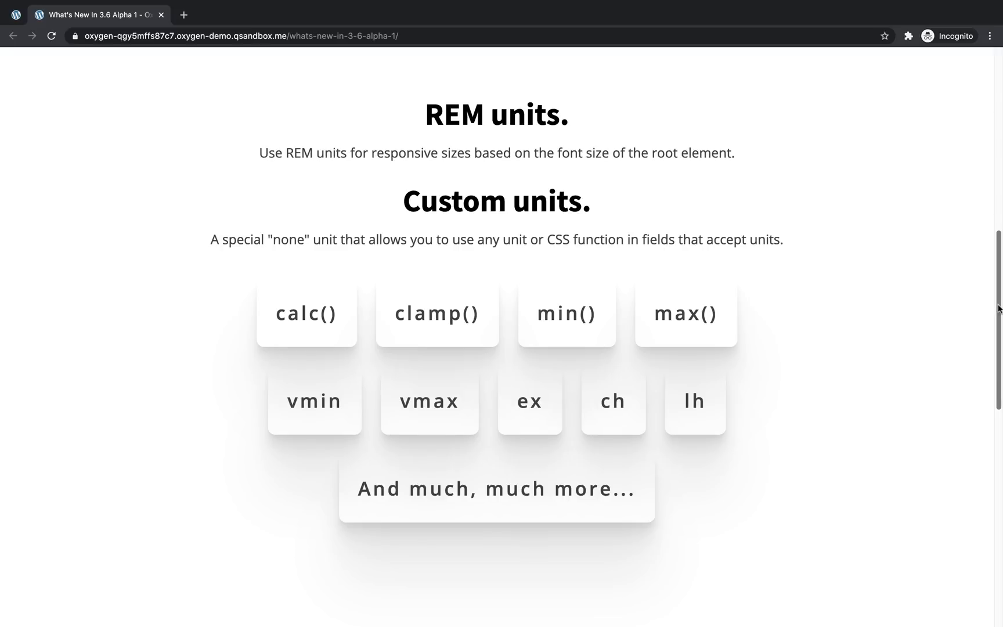
# Scroll the front-end page down to the Edit Mode comparison table
pyautogui.moveTo(998, 307); pyautogui.dragTo(1000, 502)
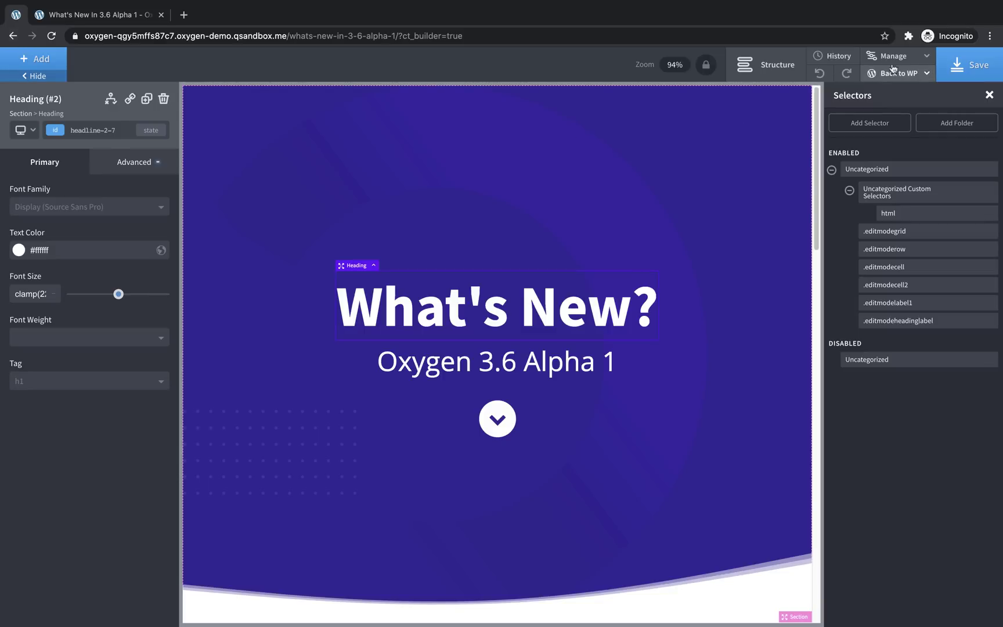
# Exit the builder through Back to WP > Admin and open Oxygen > Settings in the admin menu
pyautogui.click(896, 73)
pyautogui.click(889, 94)
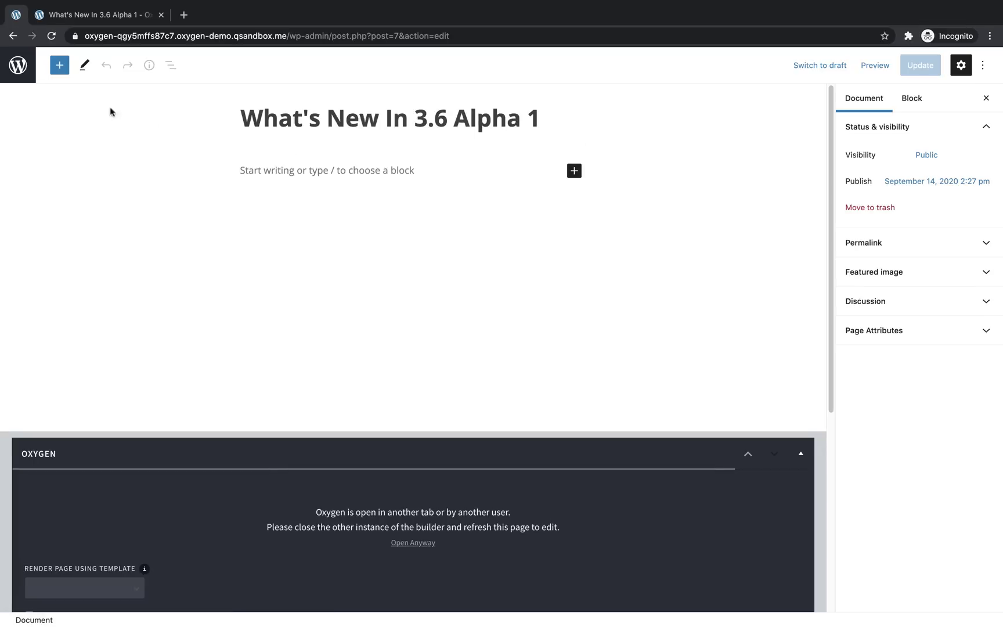
pyautogui.click(15, 72)
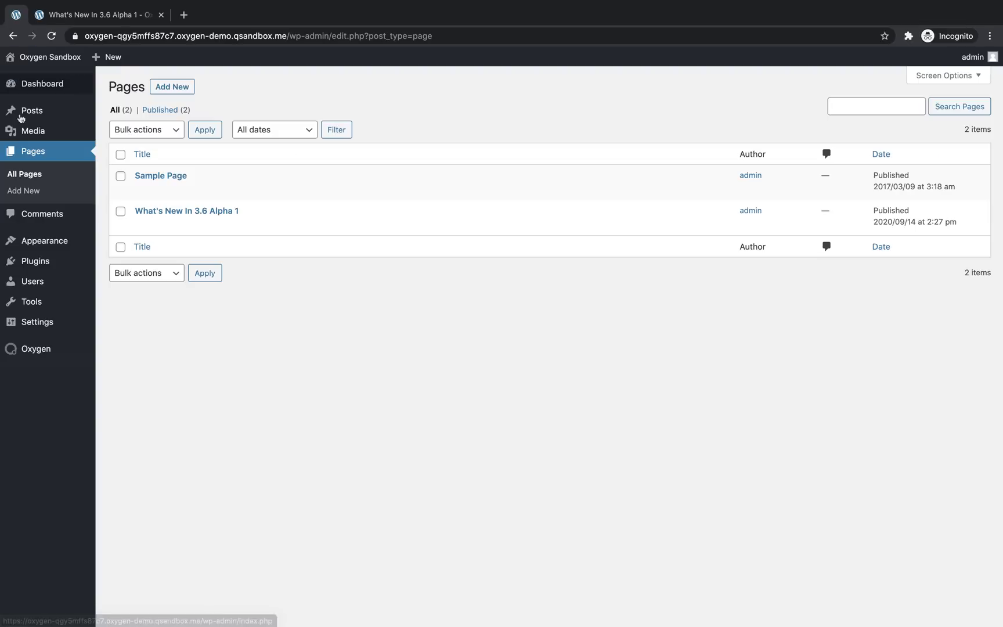
pyautogui.moveTo(31, 351)
pyautogui.click(120, 419)
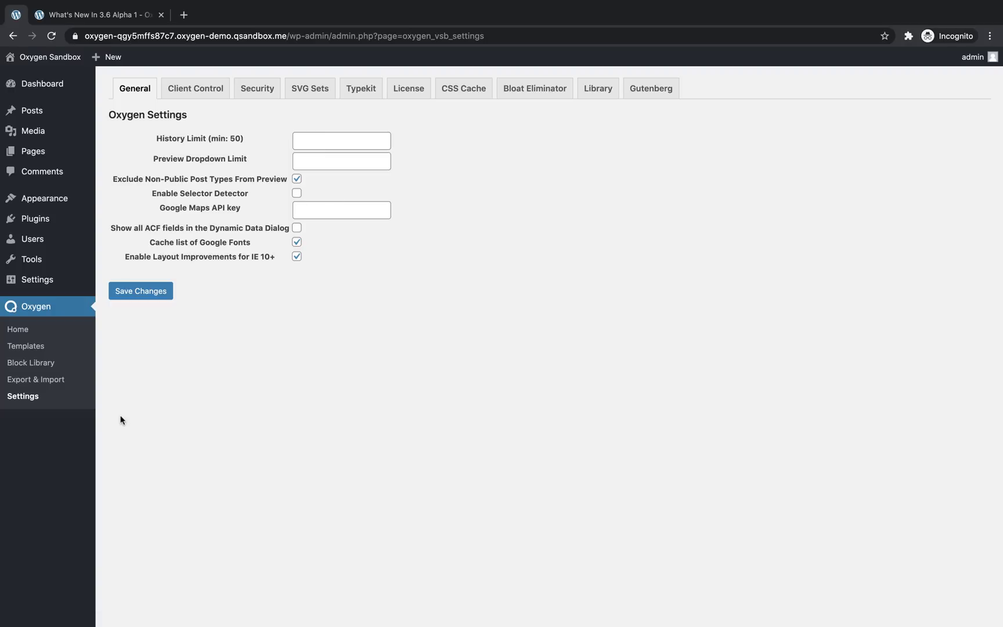
# On the Client Control tab, set the Editor role's access level to Edit Only
pyautogui.click(193, 93)
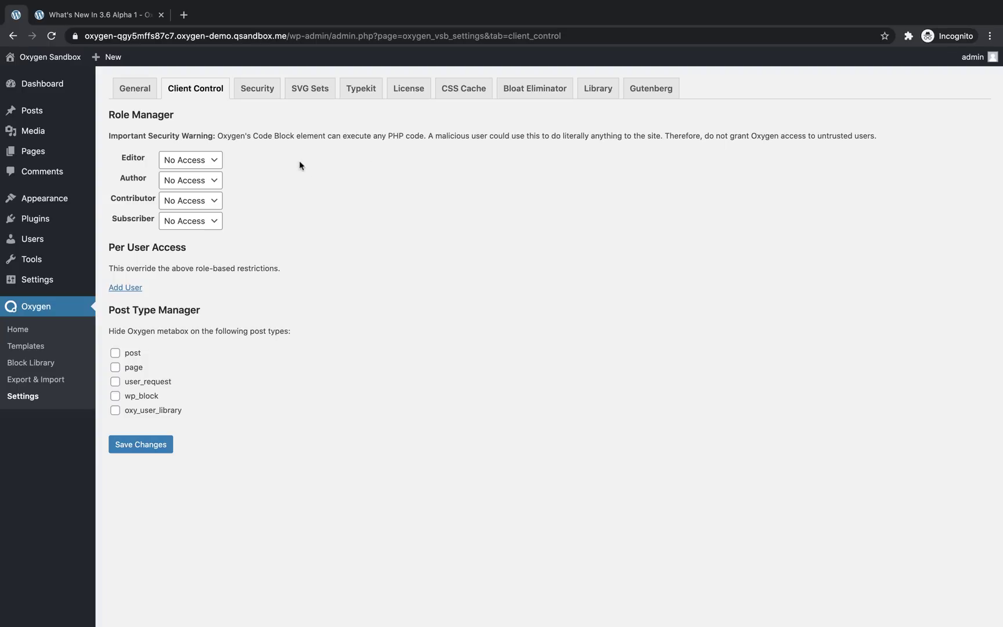
pyautogui.click(219, 166)
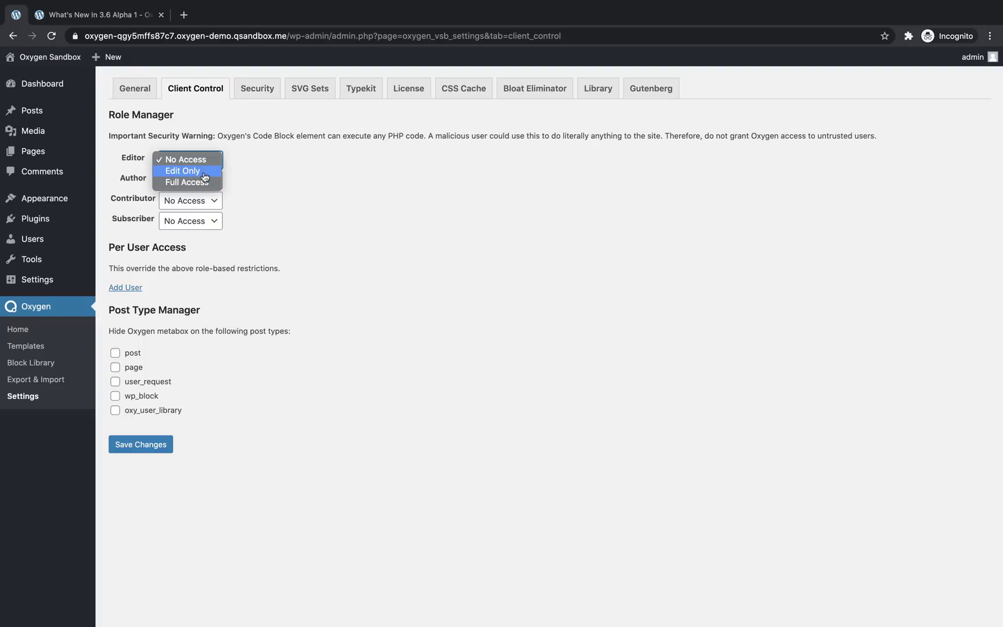
pyautogui.click(205, 172)
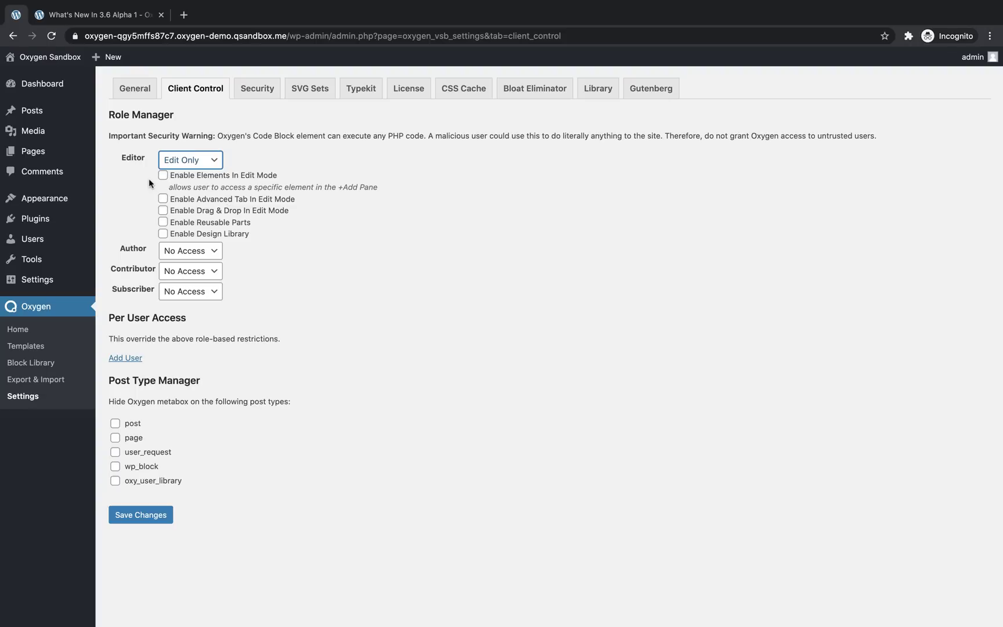
# Enable elements in Edit Mode for Editors and allow Section, Heading and Text
pyautogui.click(163, 175)
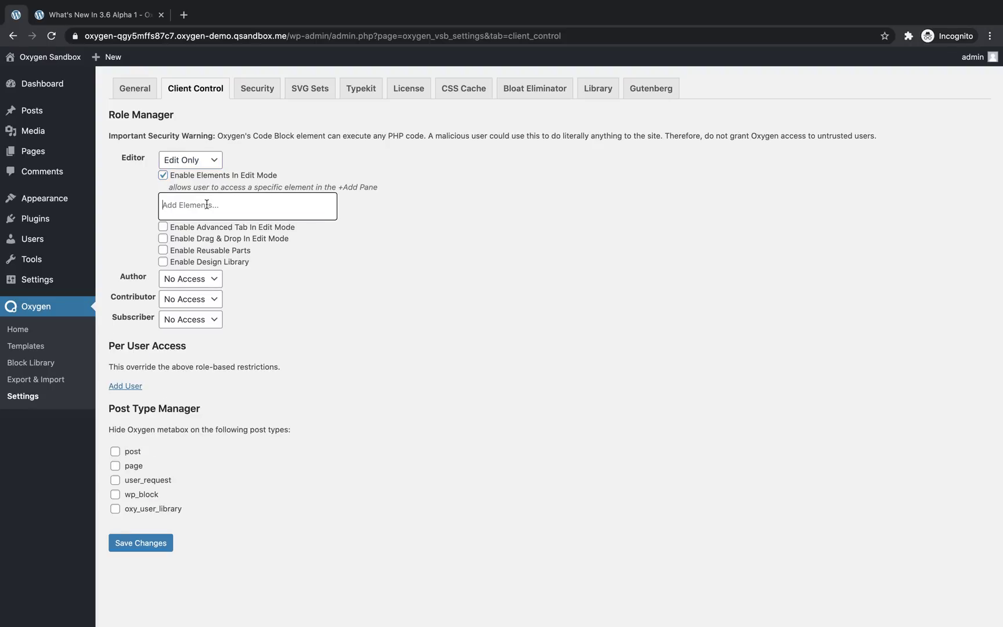
pyautogui.click(206, 204)
pyautogui.click(189, 230)
pyautogui.click(218, 208)
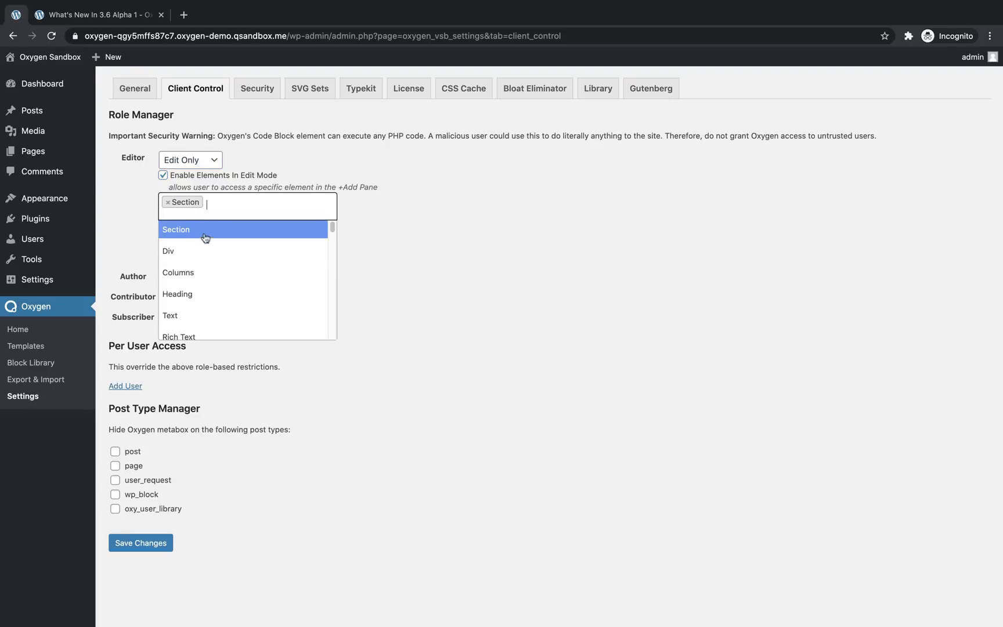
pyautogui.click(229, 295)
pyautogui.click(271, 212)
pyautogui.click(197, 315)
# Search 'div' and add Div to the Editor's allowed elements
pyautogui.click(296, 201)
pyautogui.scroll(-5, 266, 264)
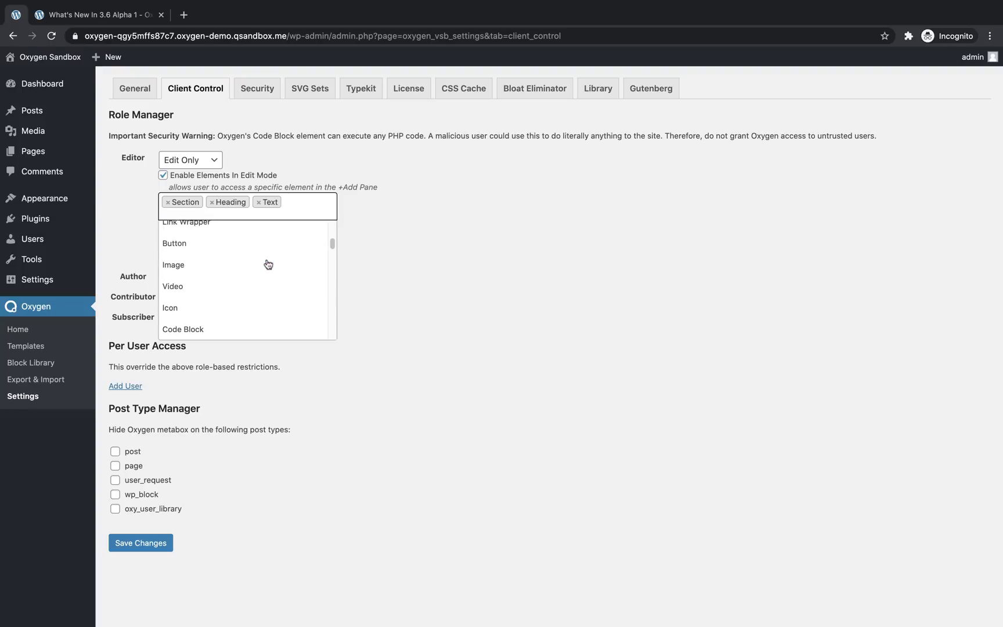
pyautogui.scroll(4, 268, 264)
pyautogui.scroll(2, 268, 264)
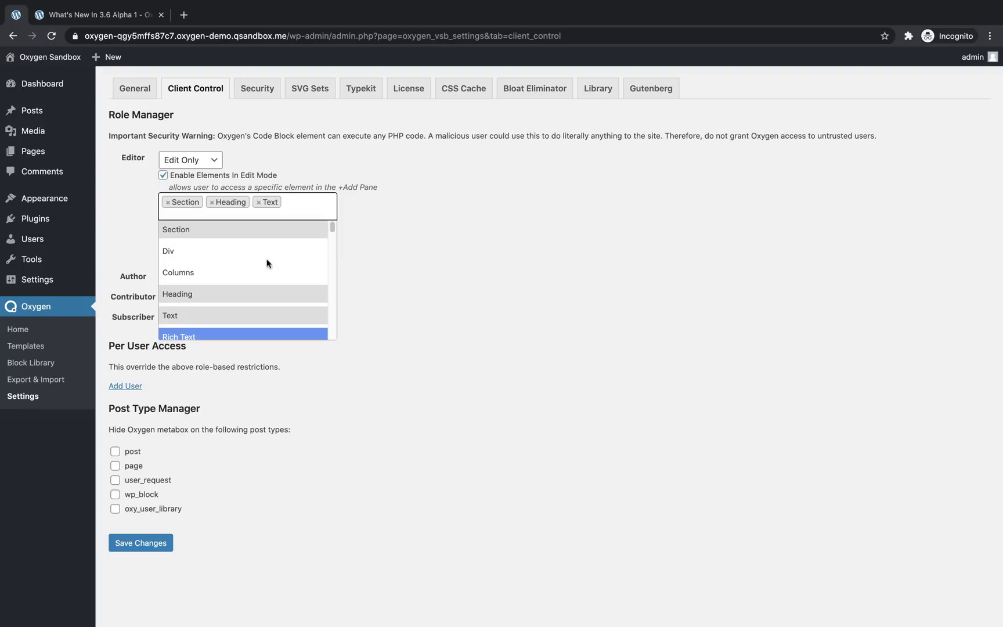
pyautogui.write('div')
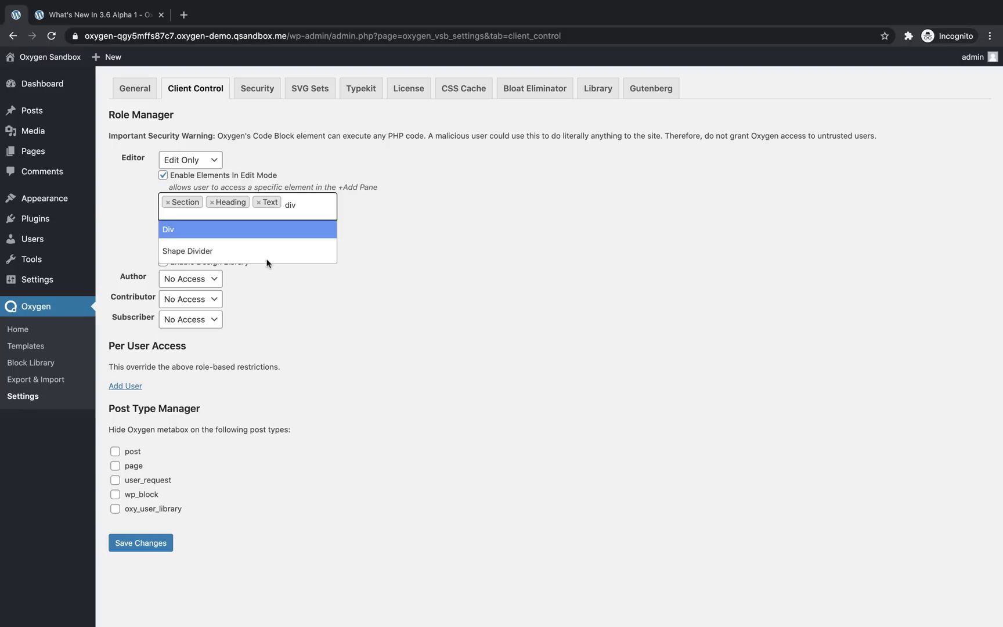
pyautogui.click(230, 236)
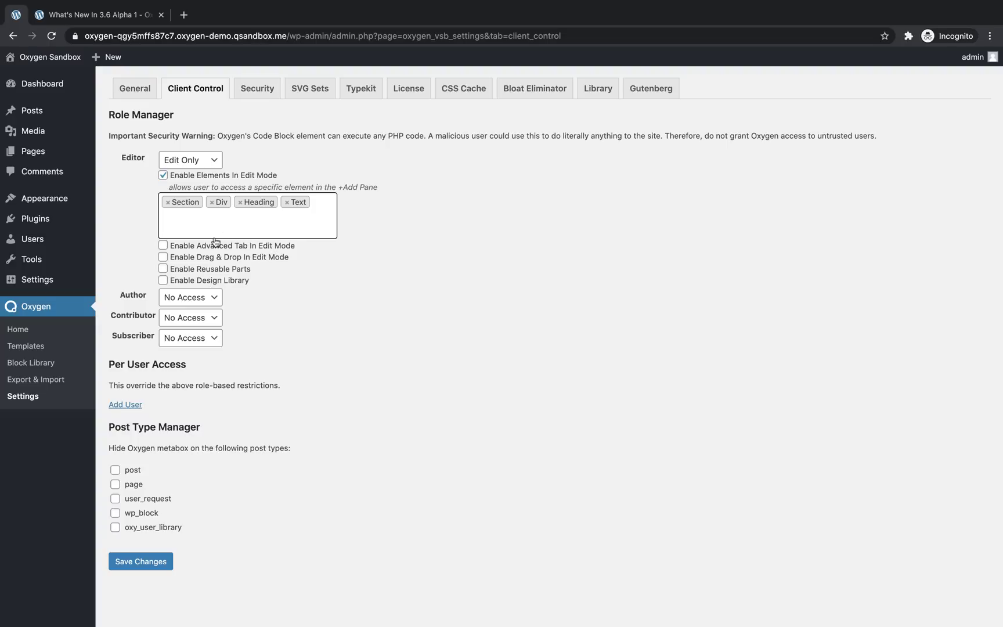
# Tick Enable Advanced Tab, Drag & Drop, Reusable Parts and Design Library for Editors
pyautogui.click(165, 246)
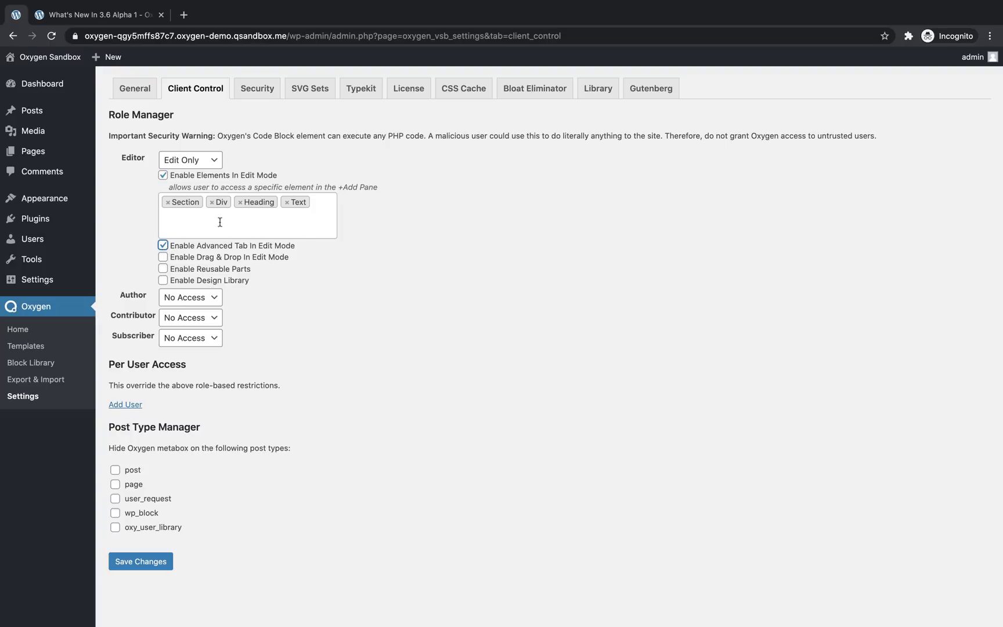
pyautogui.click(163, 257)
pyautogui.click(163, 269)
pyautogui.click(163, 280)
# Add a Per User Access row granting the demo user Edit Only access
pyautogui.click(133, 406)
pyautogui.scroll(-1, 367, 373)
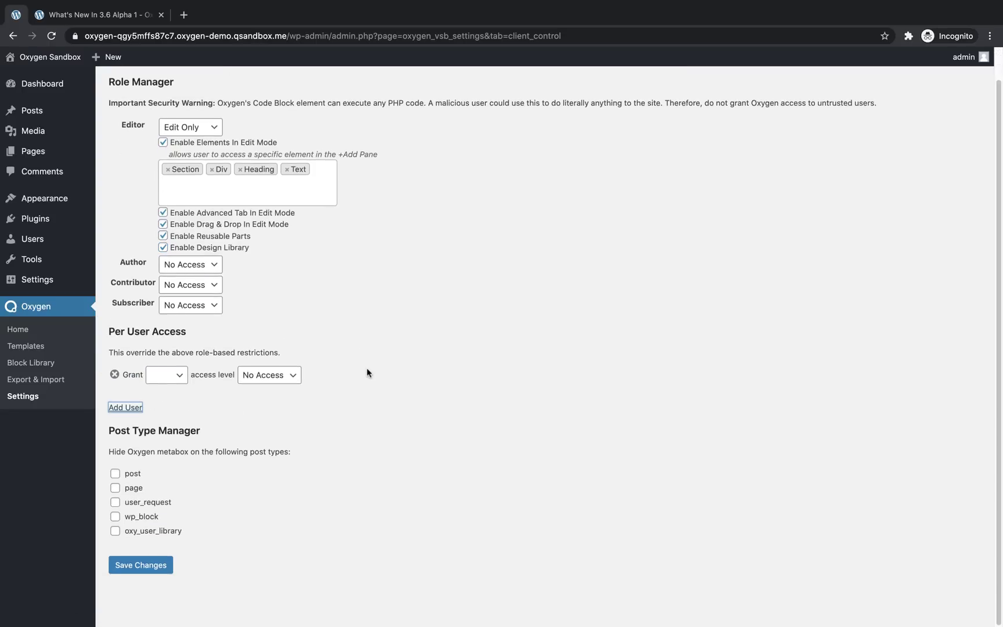
pyautogui.click(179, 376)
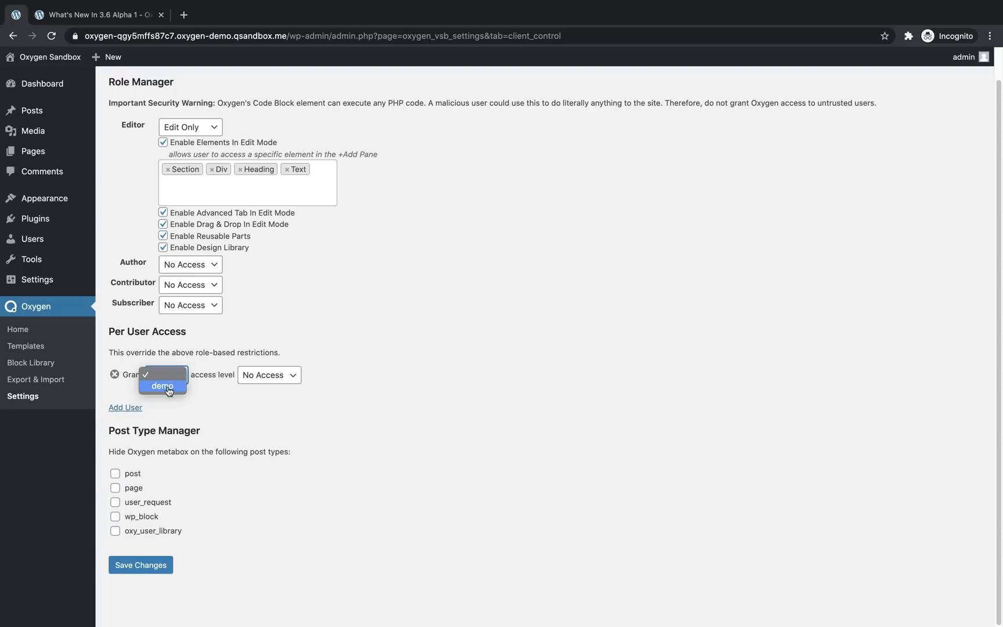
pyautogui.click(168, 391)
pyautogui.click(294, 384)
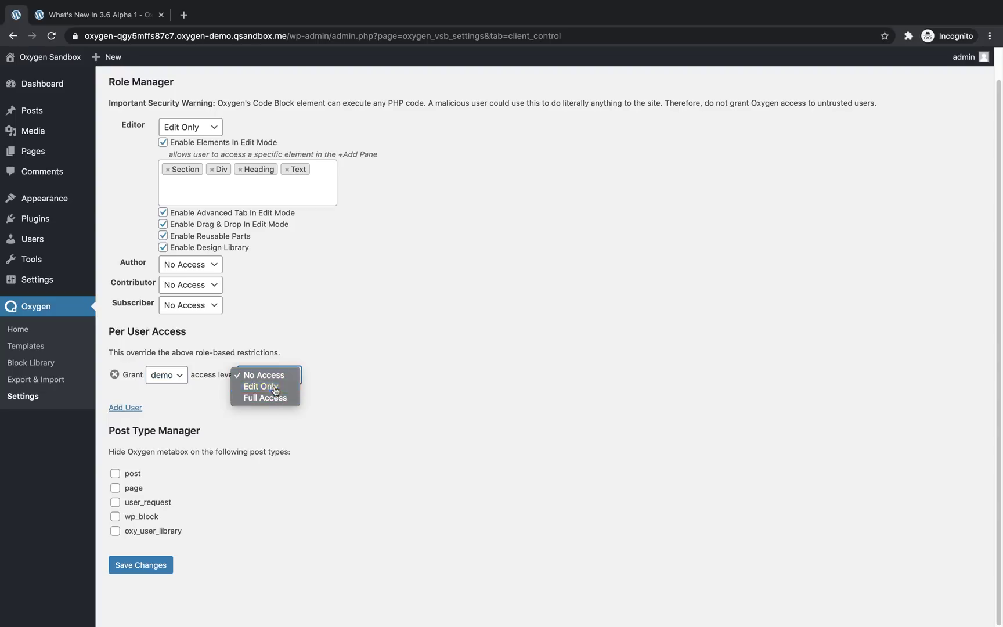
pyautogui.click(275, 388)
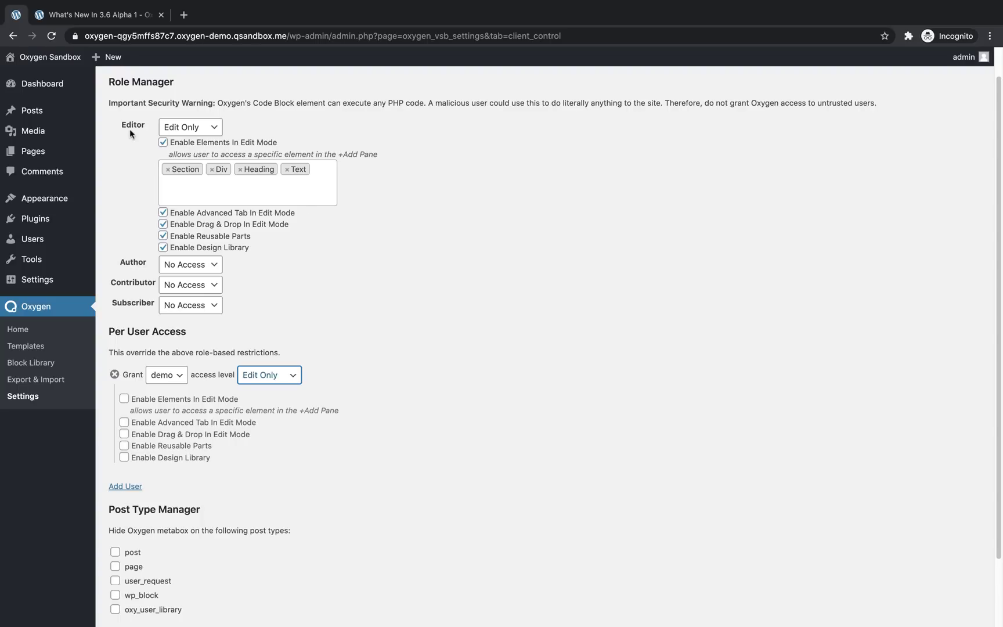
pyautogui.scroll(-2, 351, 232)
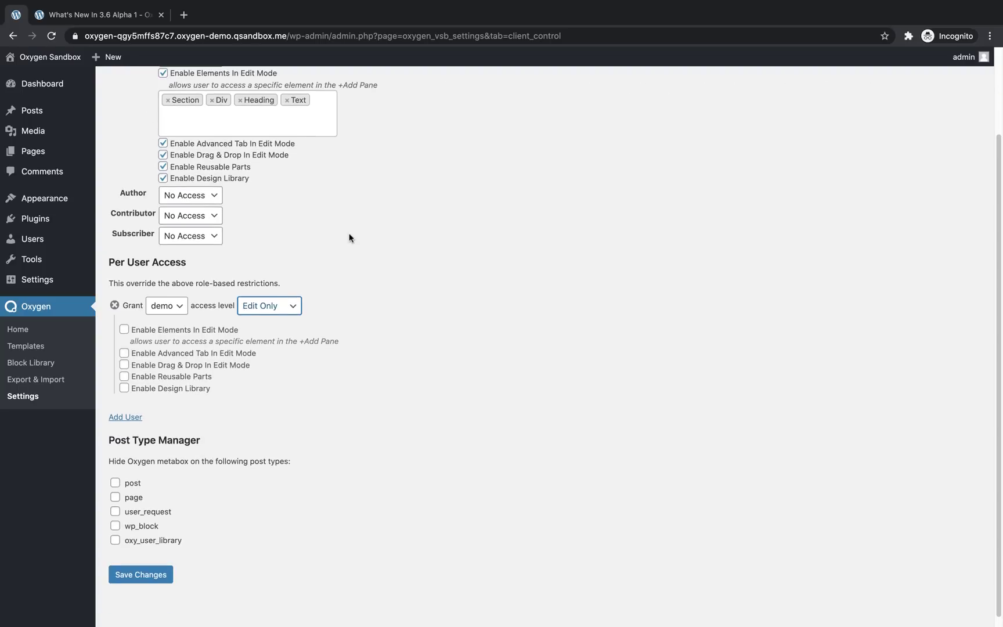
pyautogui.click(125, 417)
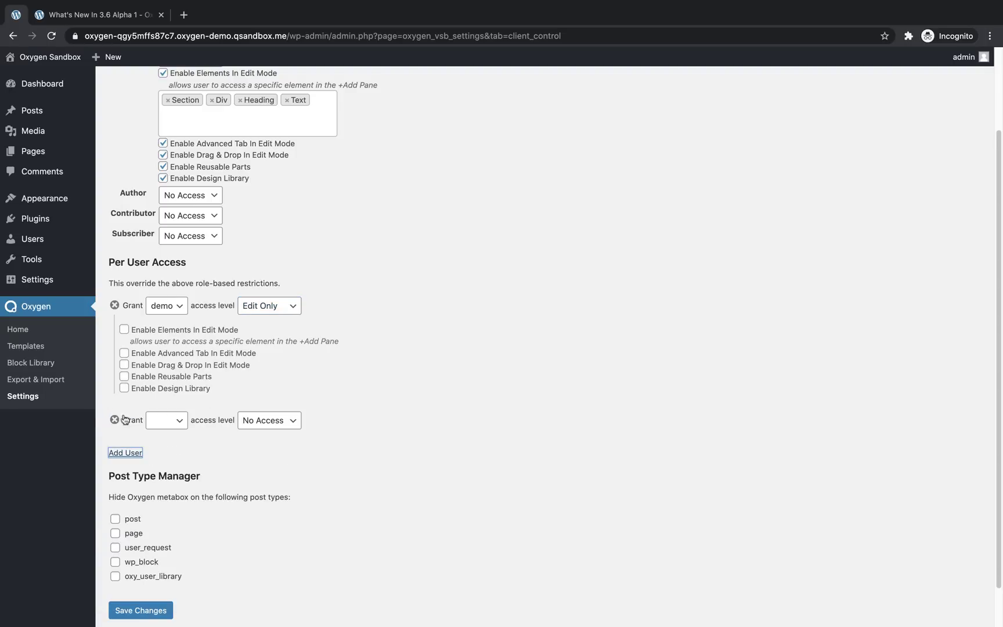
pyautogui.click(181, 419)
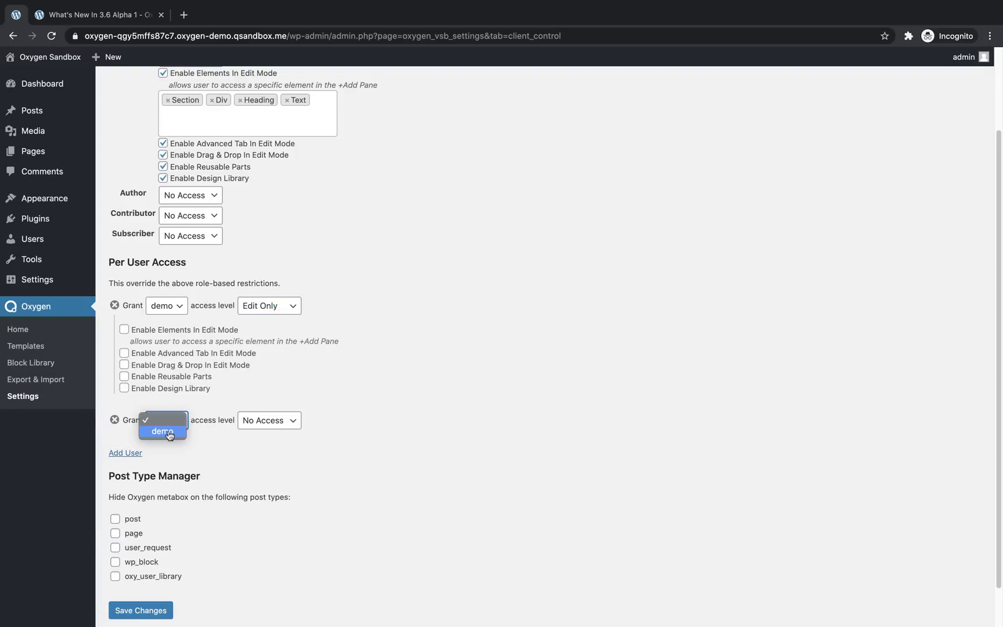
pyautogui.click(152, 429)
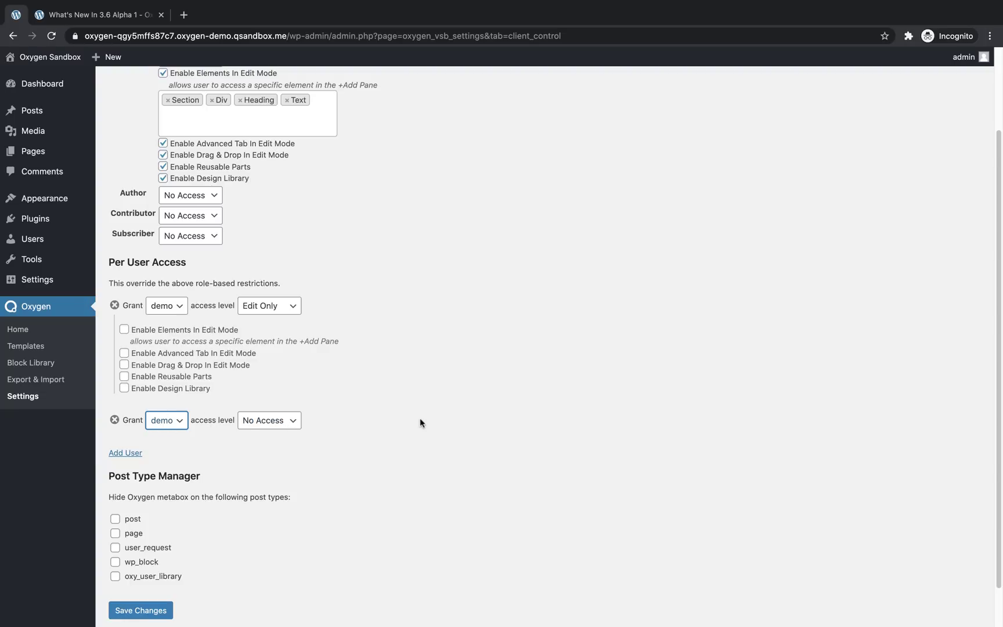
# Remove the extra Per User Access row and save the Client Control settings
pyautogui.click(114, 420)
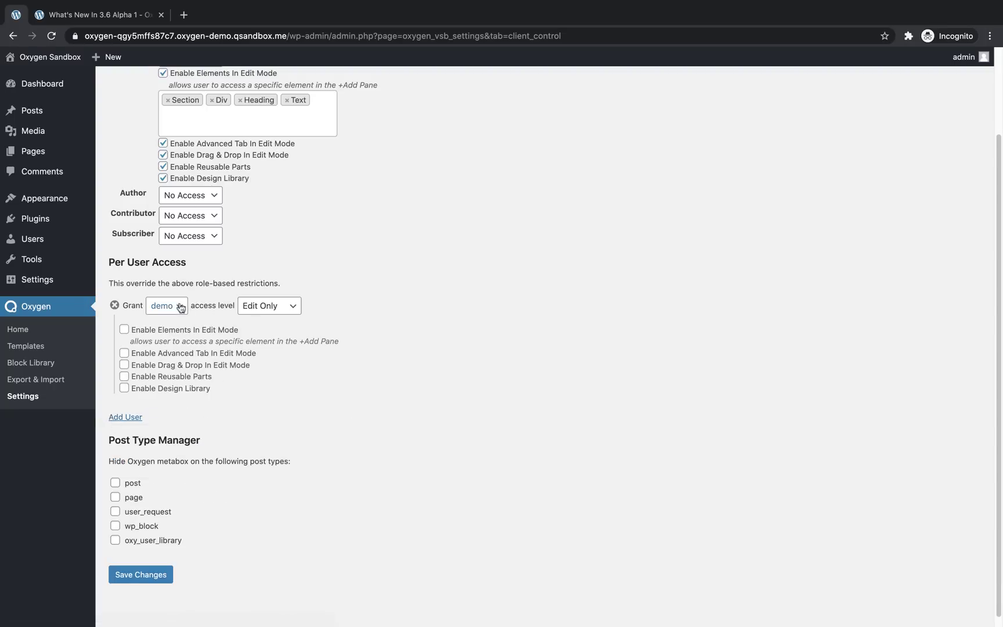
pyautogui.scroll(3, 346, 380)
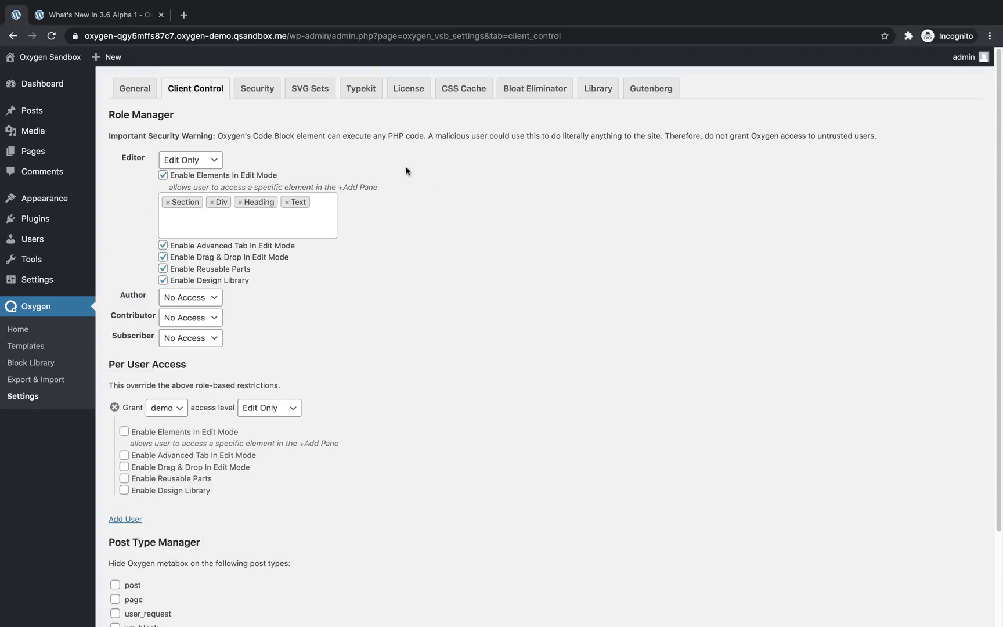
pyautogui.scroll(-3, 346, 392)
pyautogui.click(152, 563)
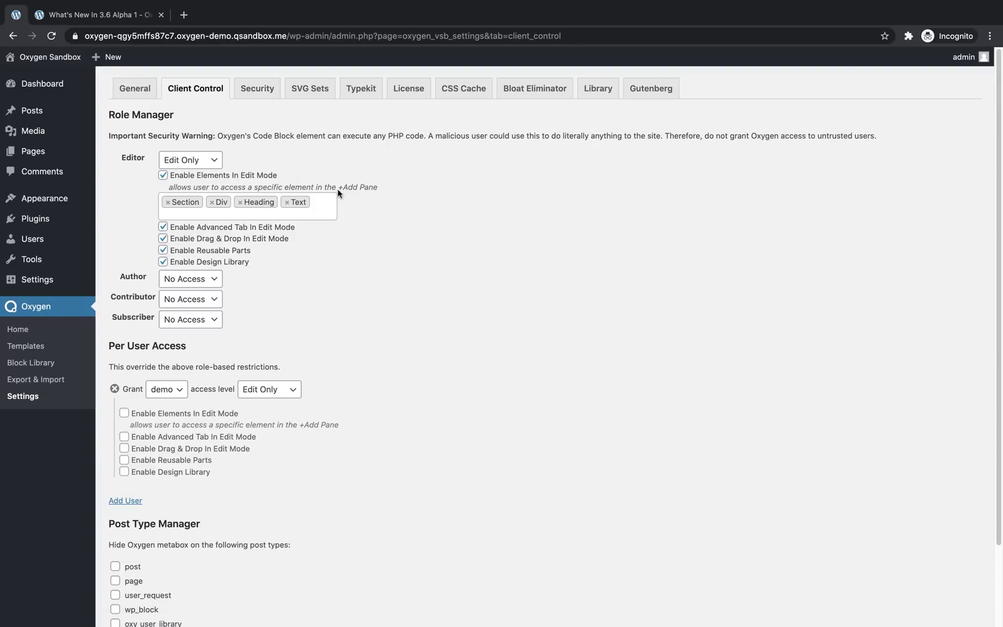
# Log out of admin and sign in with the demo account's username and password
pyautogui.moveTo(965, 61)
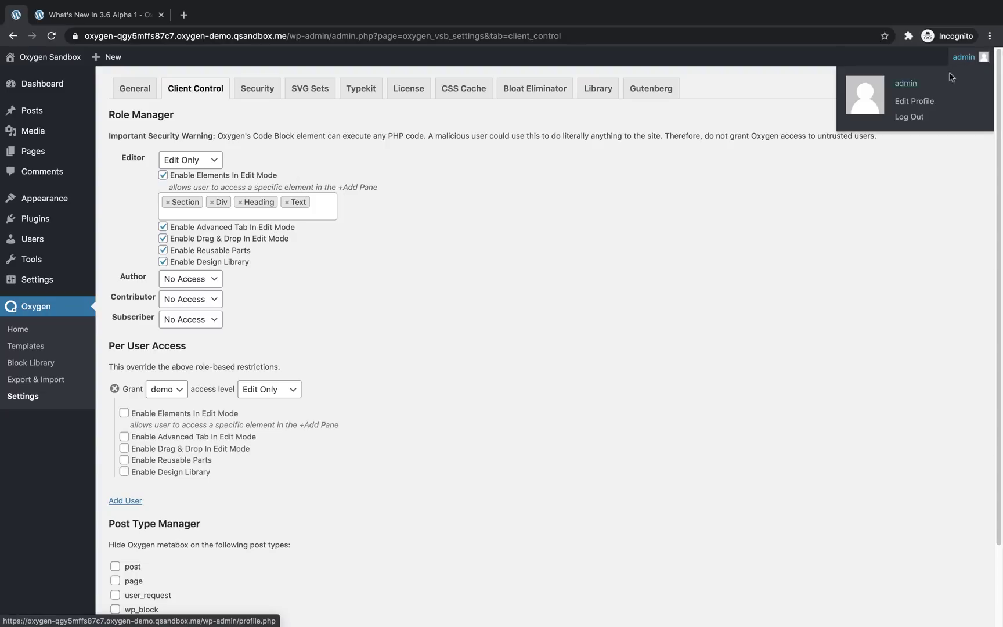
pyautogui.click(908, 117)
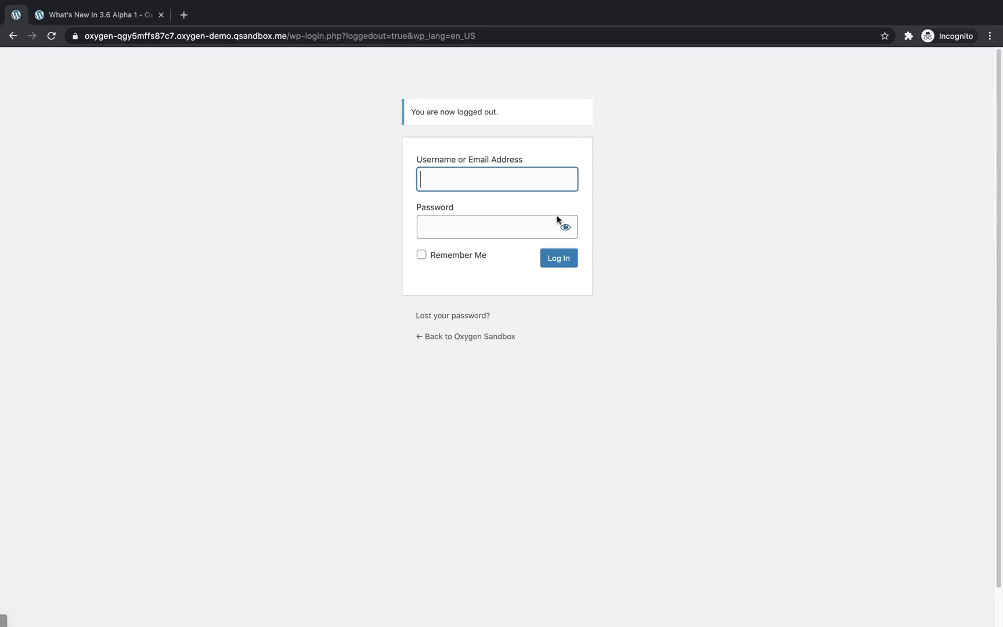
pyautogui.write('demo')
pyautogui.press('Tab')
pyautogui.write('demo')
pyautogui.press('Return')
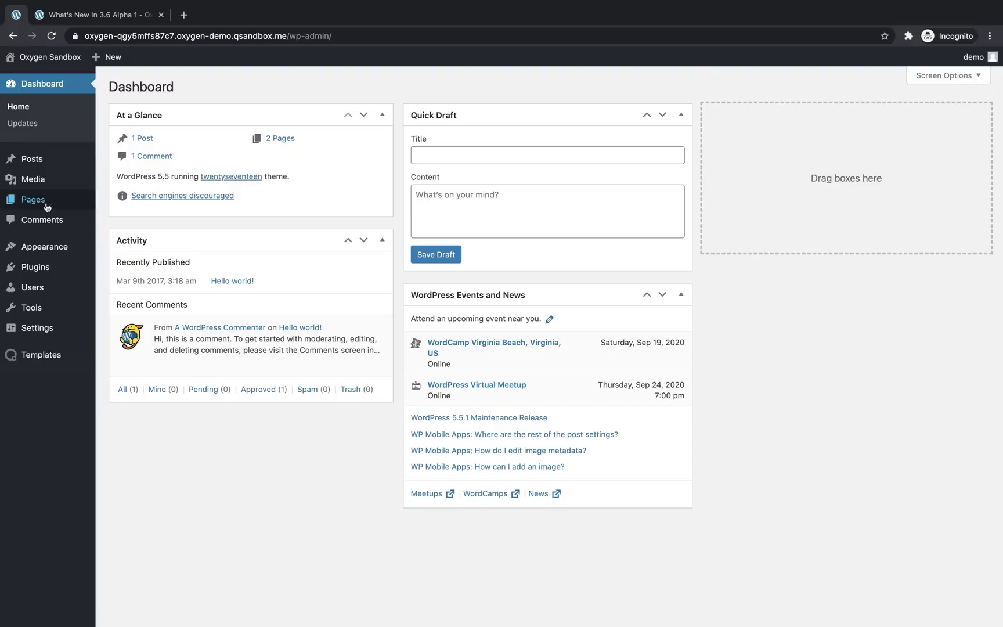
# Open the What's New In 3.6 Alpha 1 page in Oxygen and expand Section (#1) in Structure
pyautogui.click(23, 204)
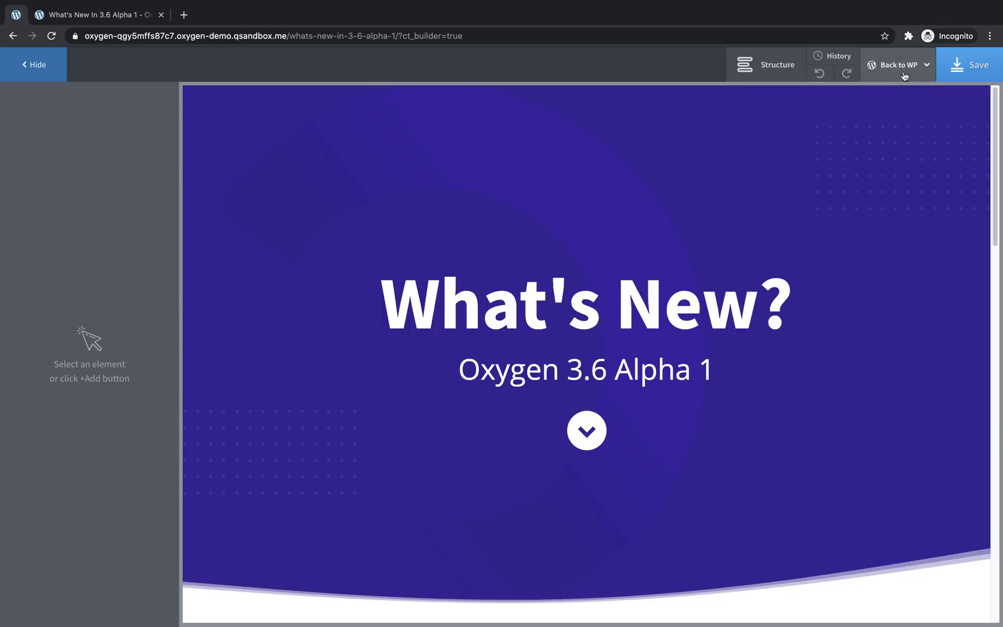
pyautogui.click(766, 64)
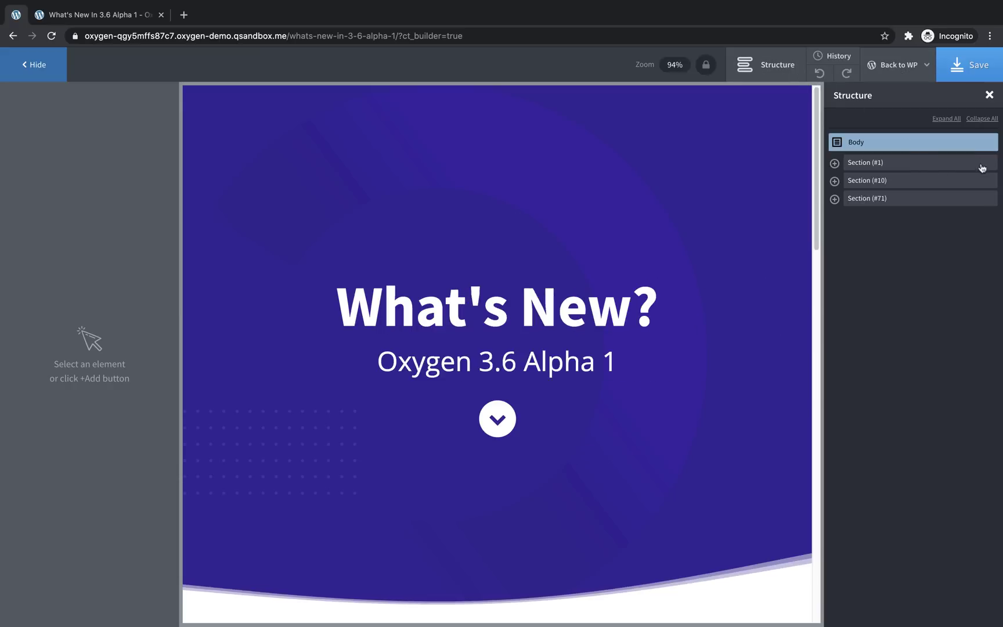
pyautogui.click(835, 164)
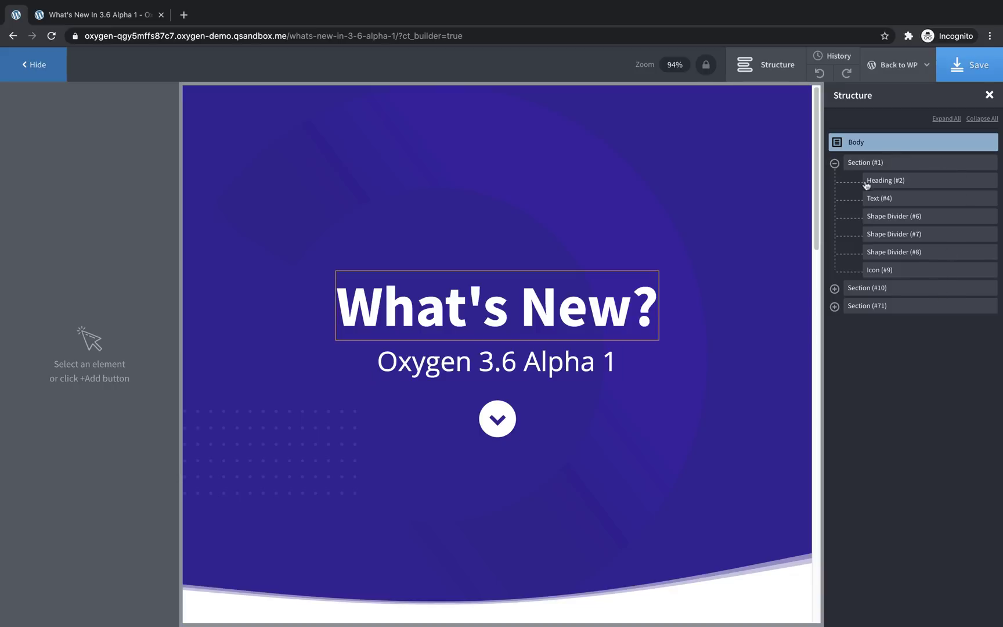
pyautogui.click(835, 163)
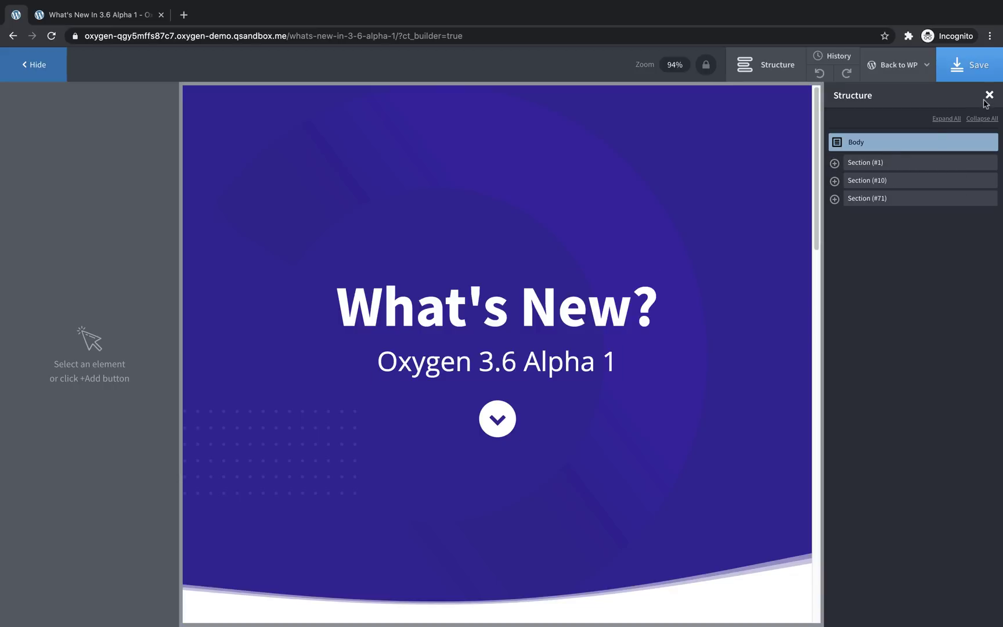
# Close the Structure list and select the What's New? heading on the canvas
pyautogui.click(988, 96)
pyautogui.click(669, 289)
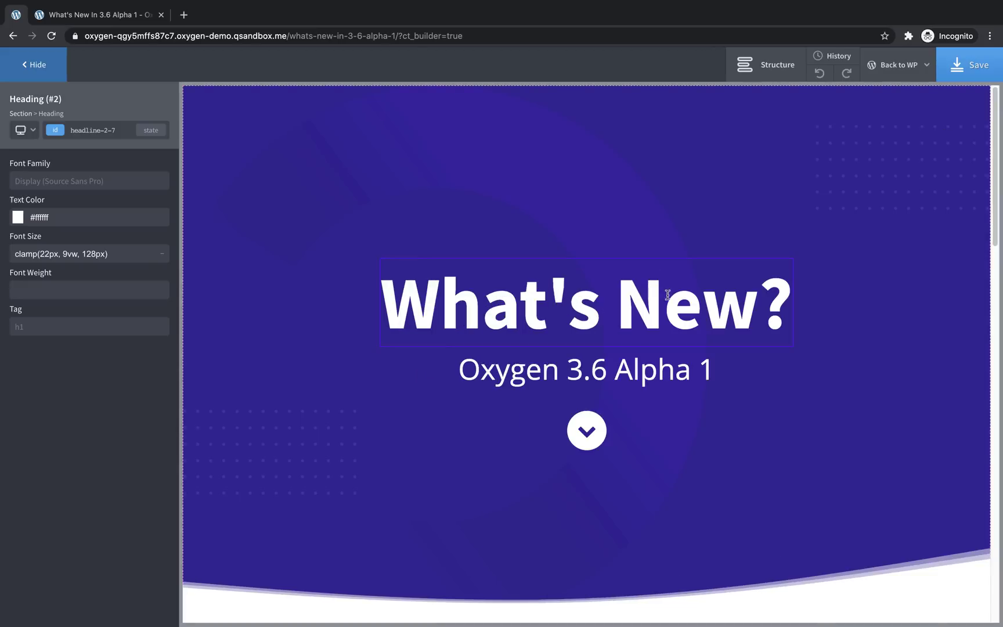
pyautogui.click(619, 374)
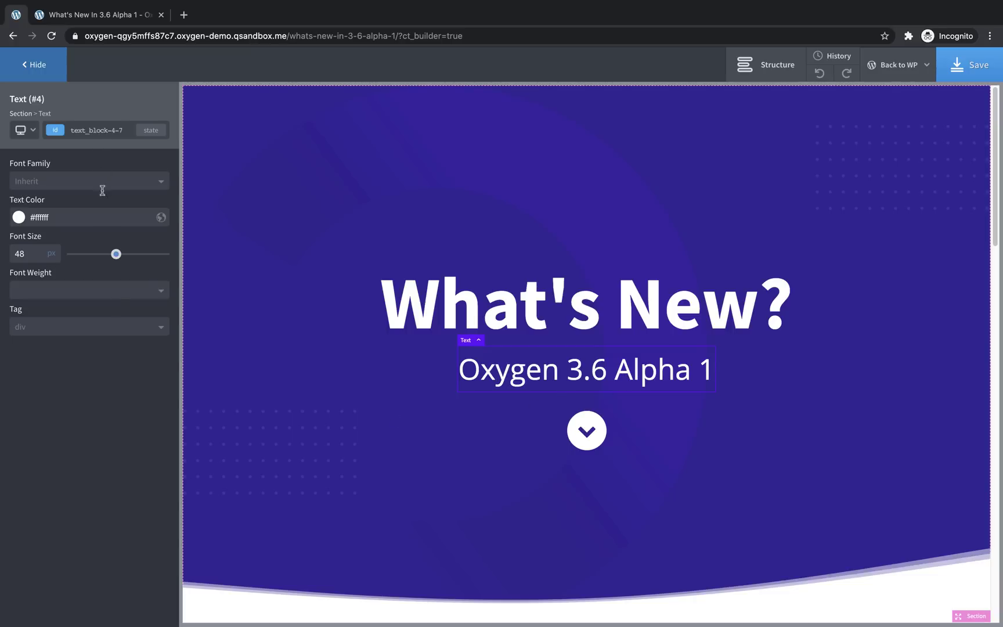
pyautogui.click(587, 319)
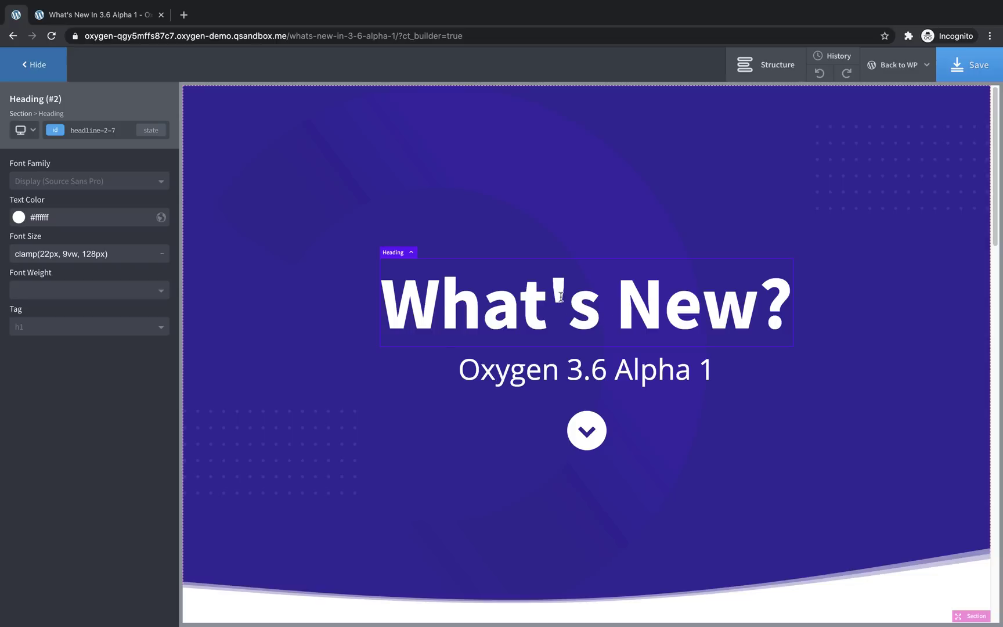
pyautogui.click(585, 370)
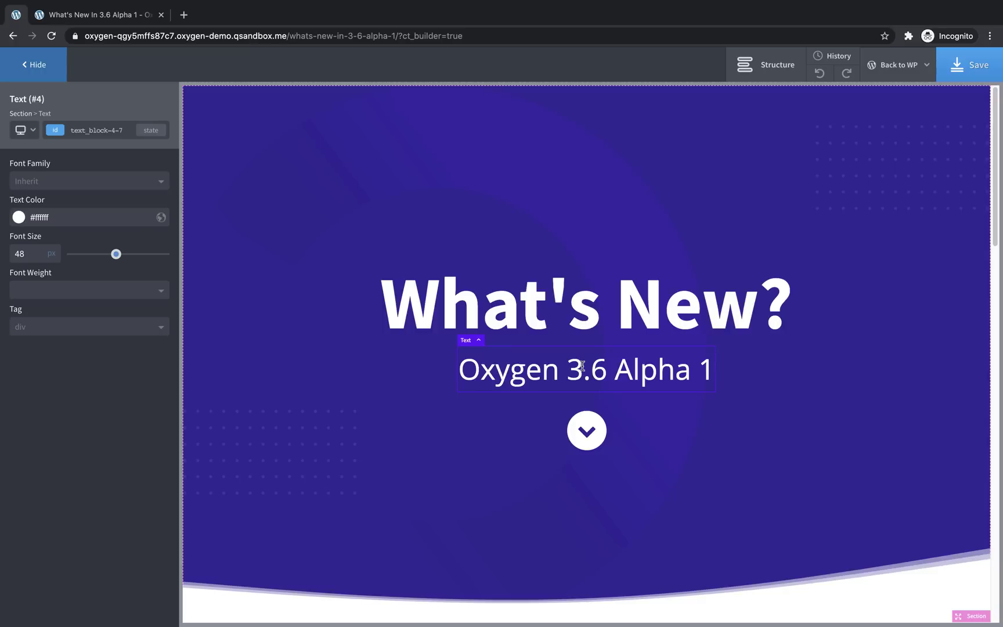
pyautogui.click(561, 321)
# Change the heading text to 'Edit Text' and hide the left properties panel
pyautogui.doubleClick(598, 315)
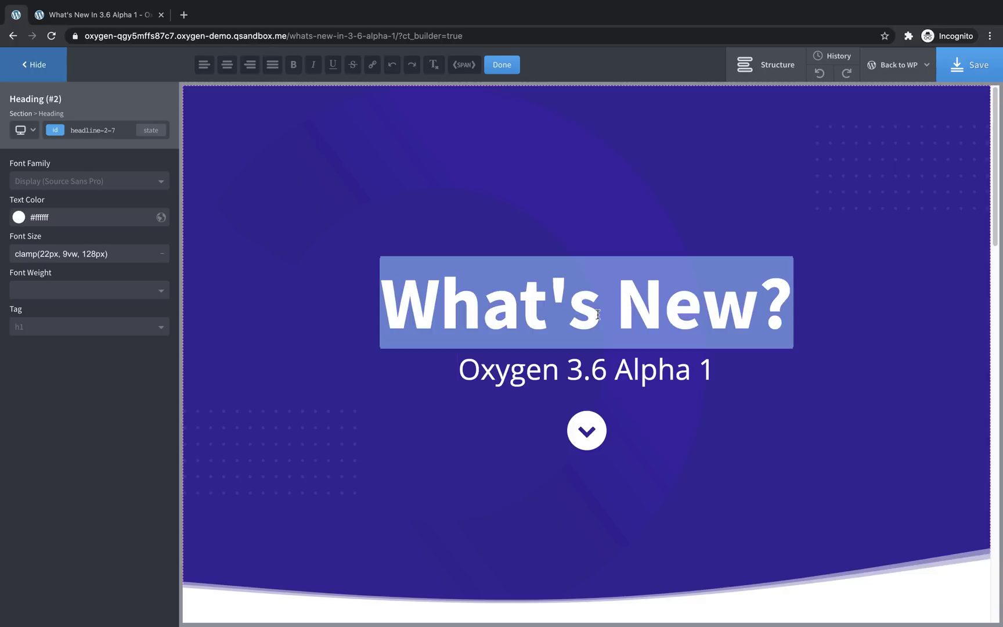
pyautogui.write('Edit Text')
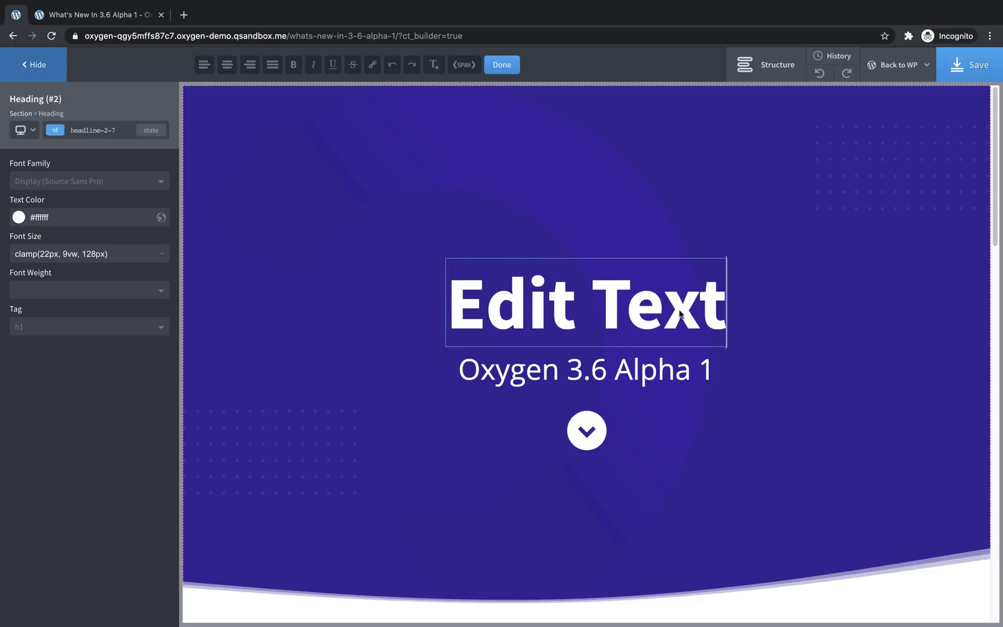
pyautogui.click(793, 323)
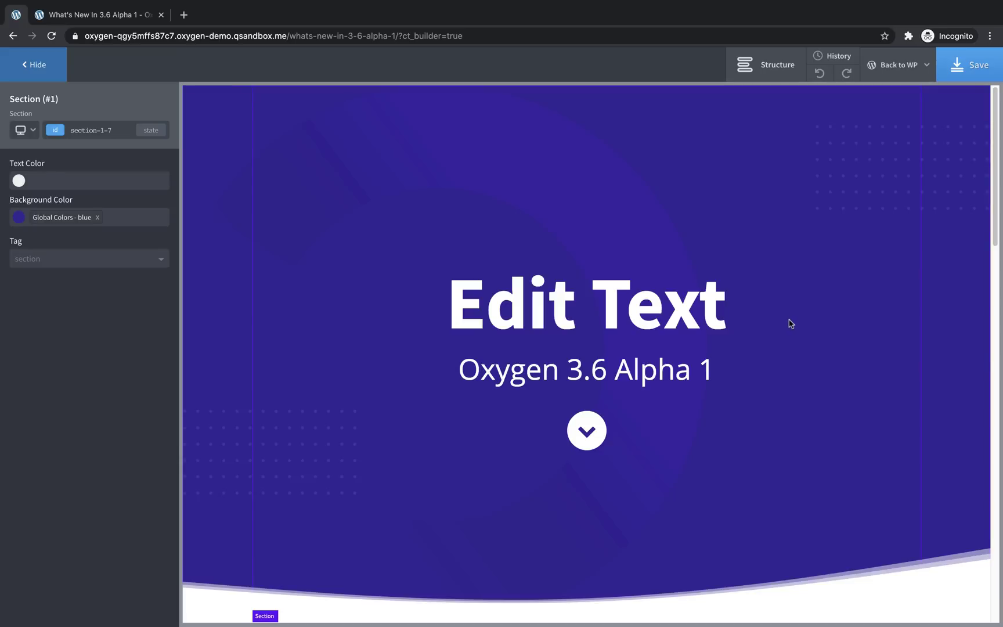
pyautogui.click(41, 72)
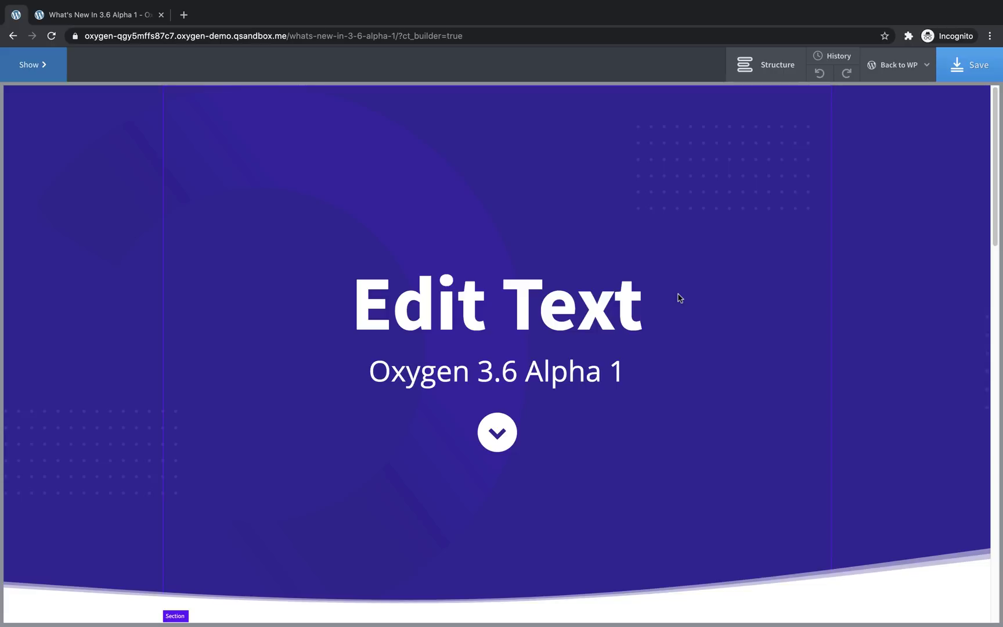
# Leave the builder without saving and tick Lock Post In Edit Mode in the page's Oxygen box
pyautogui.moveTo(899, 77)
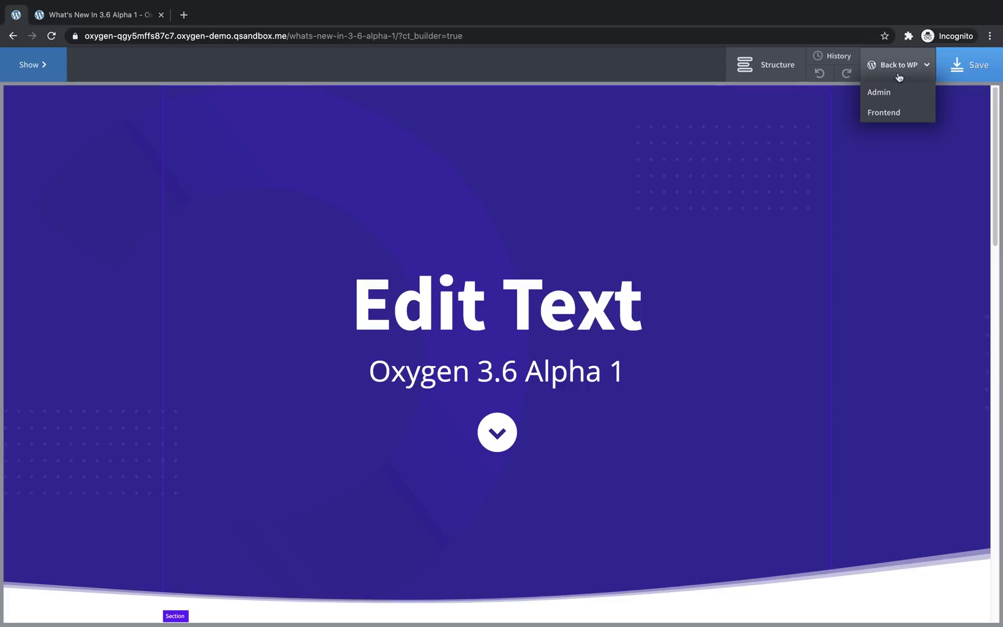
pyautogui.click(897, 96)
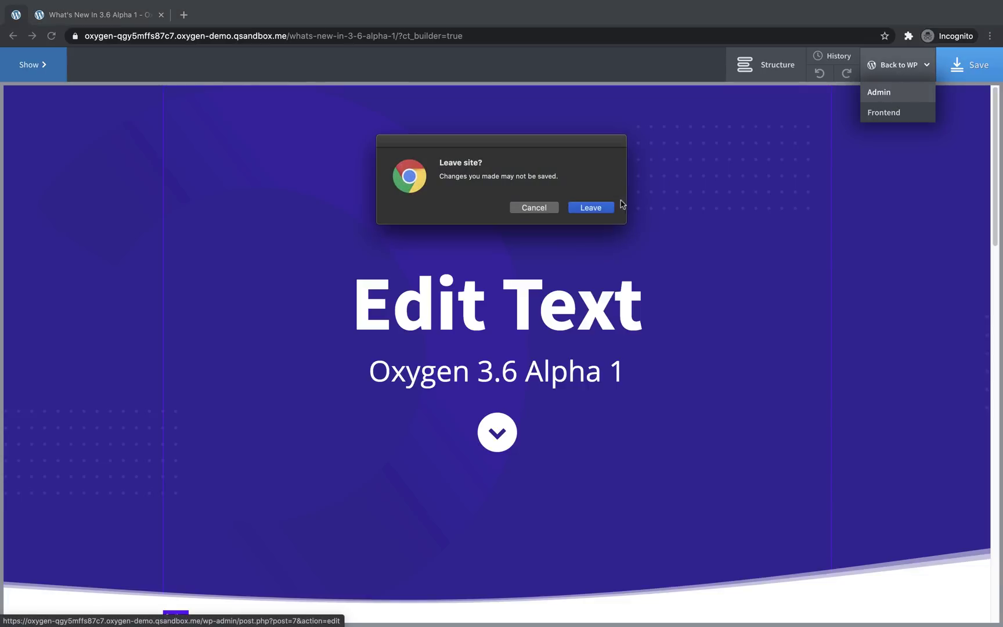
pyautogui.click(603, 207)
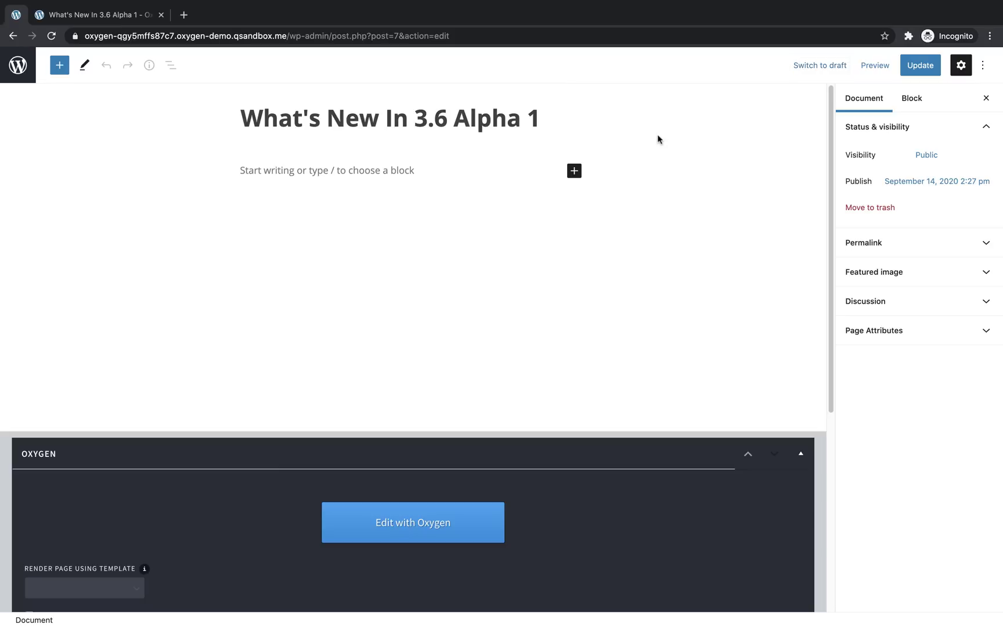
pyautogui.scroll(-5, 650, 189)
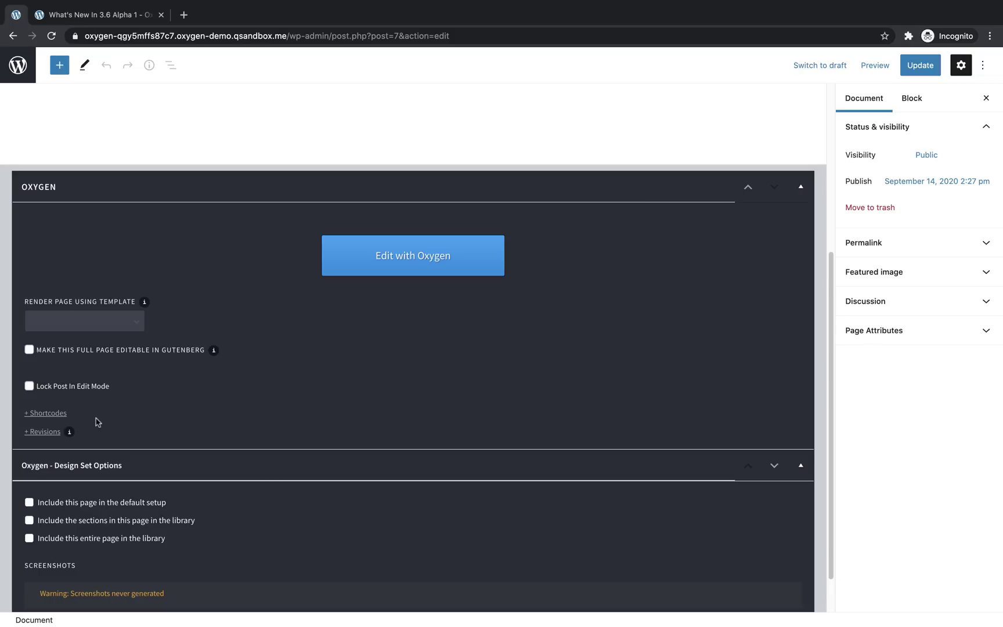
pyautogui.click(32, 388)
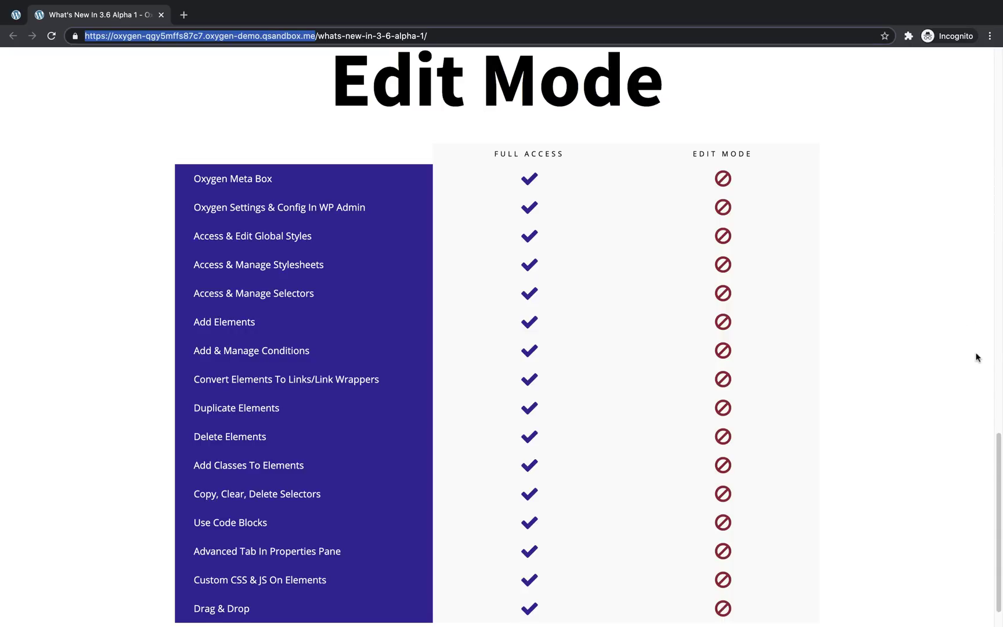
pyautogui.scroll(20, 977, 357)
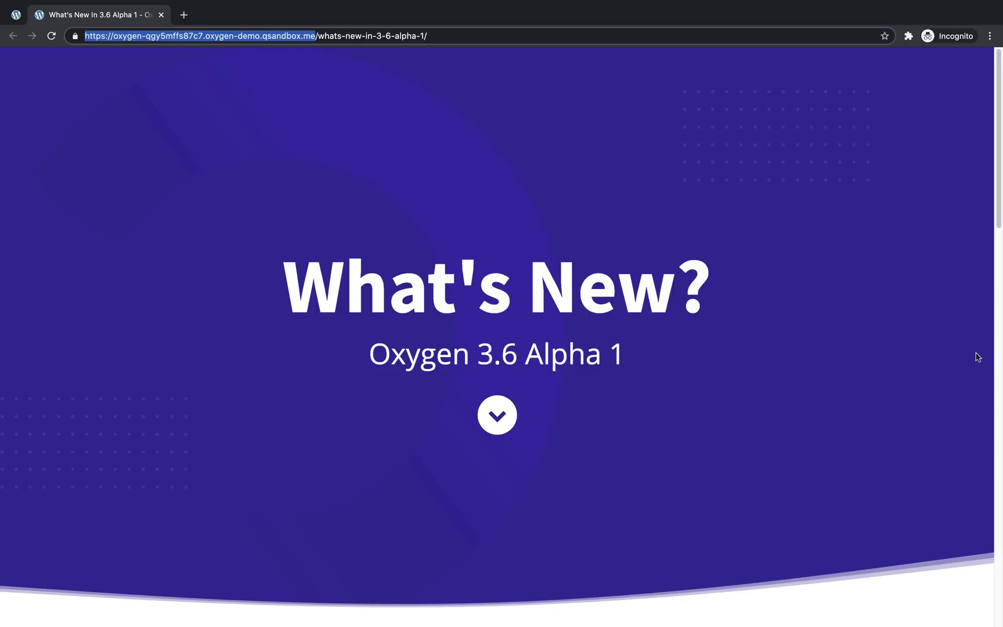